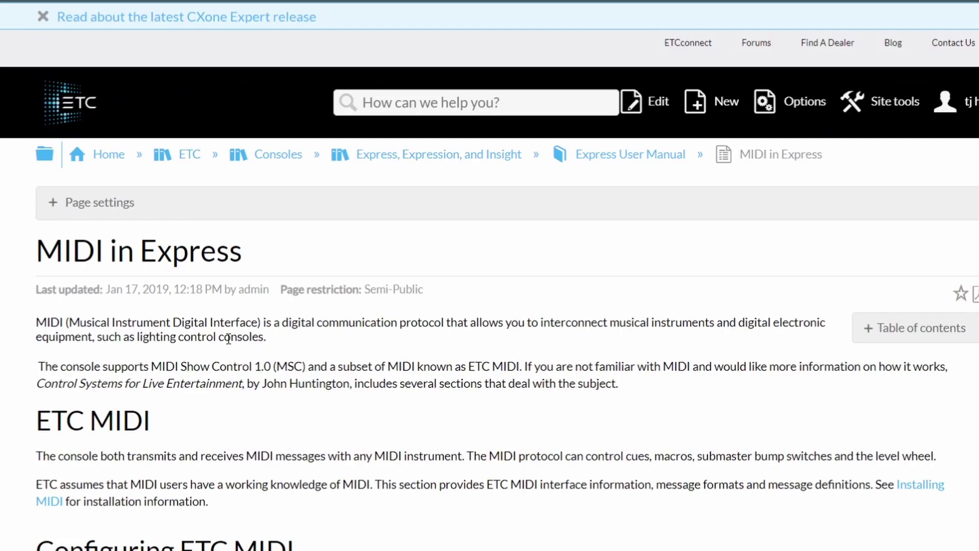
Step: Read the MIDI in Express article's message formats, submaster bump switch notes, and AB and CD fader pair cue execution tables
scroll(185, 348, "down", 20)
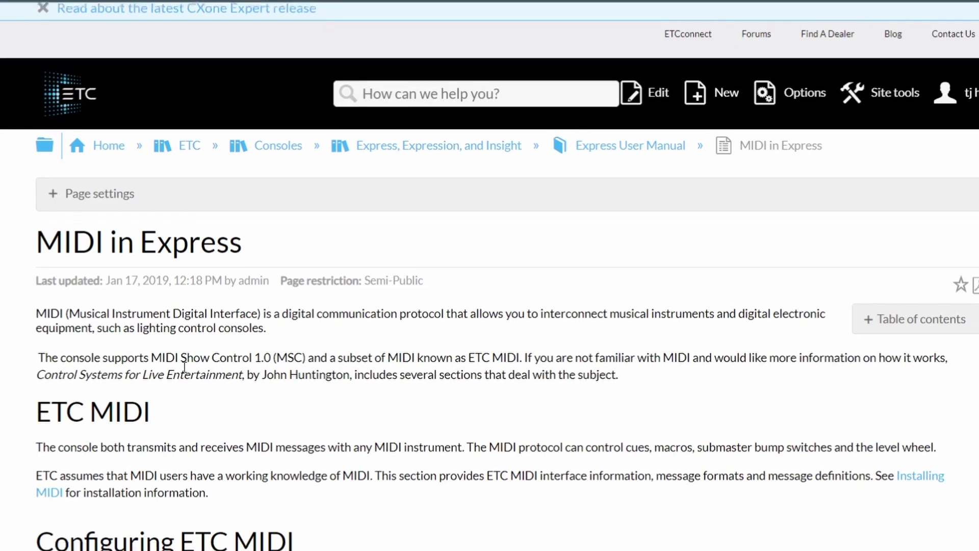
scroll(183, 368, "down", 7)
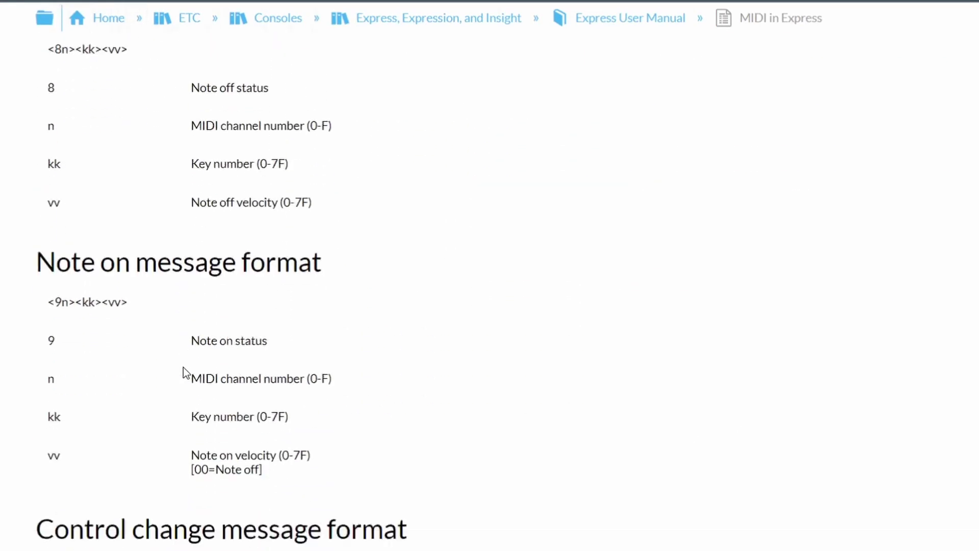
scroll(183, 368, "down", 12)
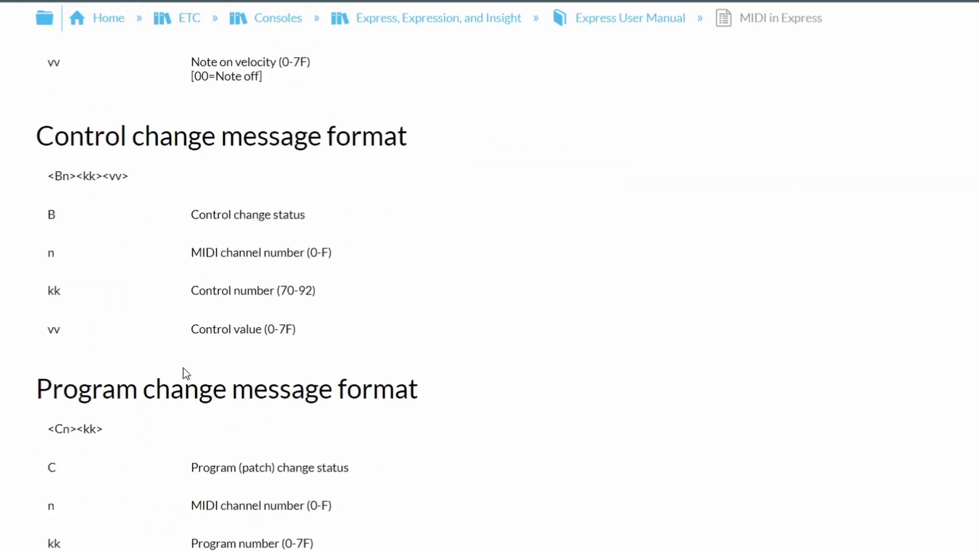
scroll(182, 368, "down", 5)
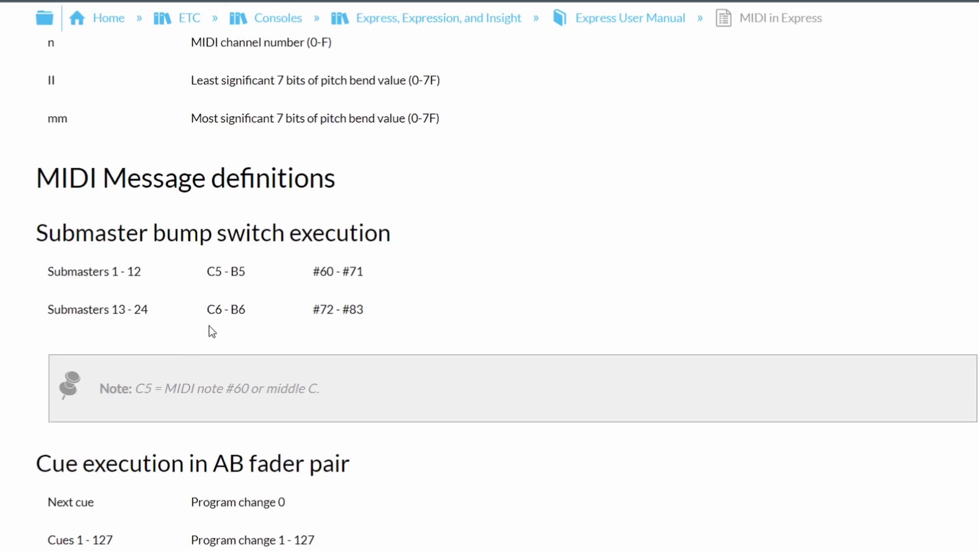
scroll(209, 326, "down", 3)
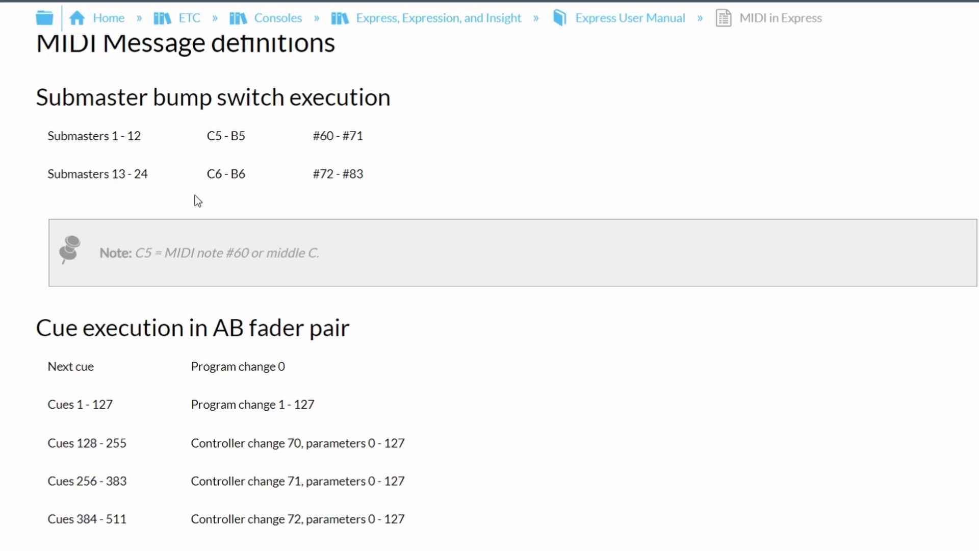
scroll(196, 195, "down", 2)
scroll(194, 195, "down", 1)
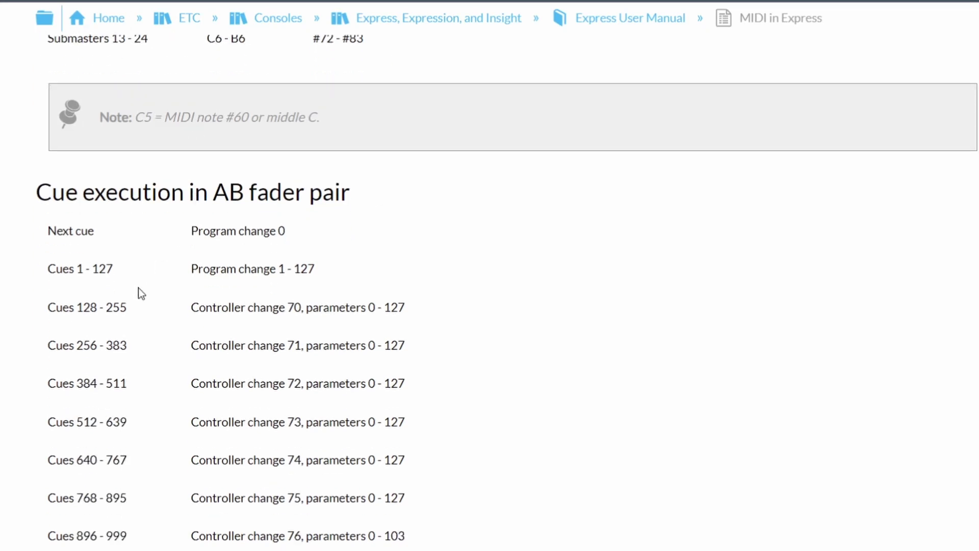
scroll(139, 287, "down", 1)
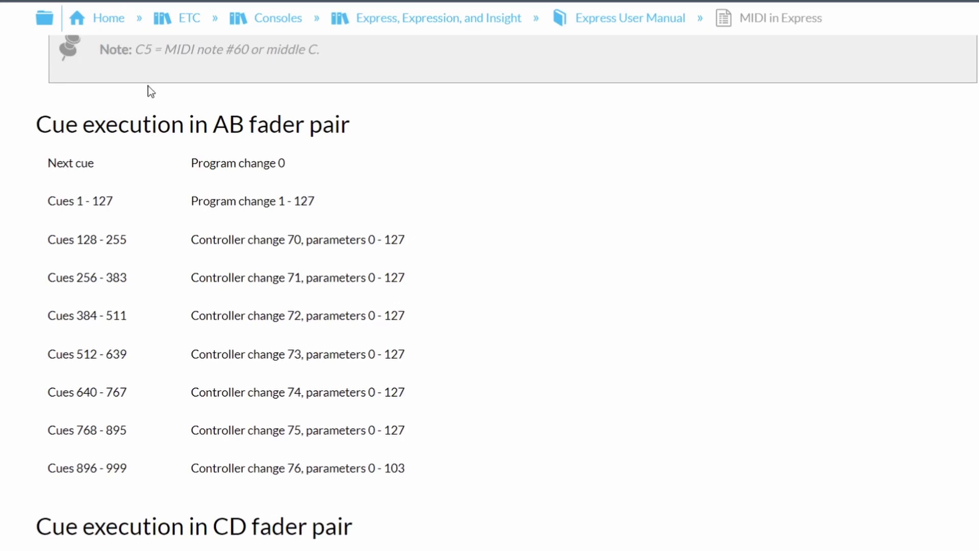
scroll(214, 286, "down", 2)
scroll(214, 305, "down", 1)
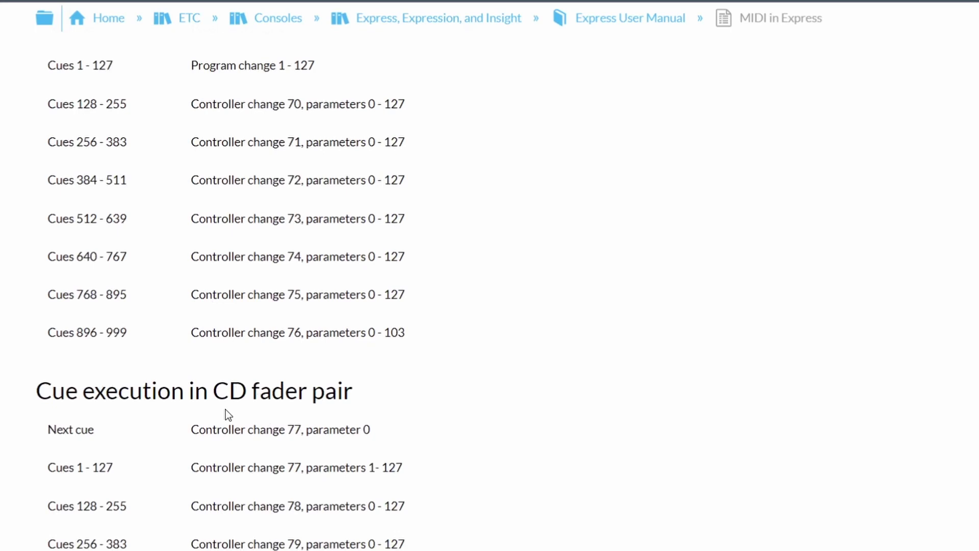
scroll(226, 414, "up", 3)
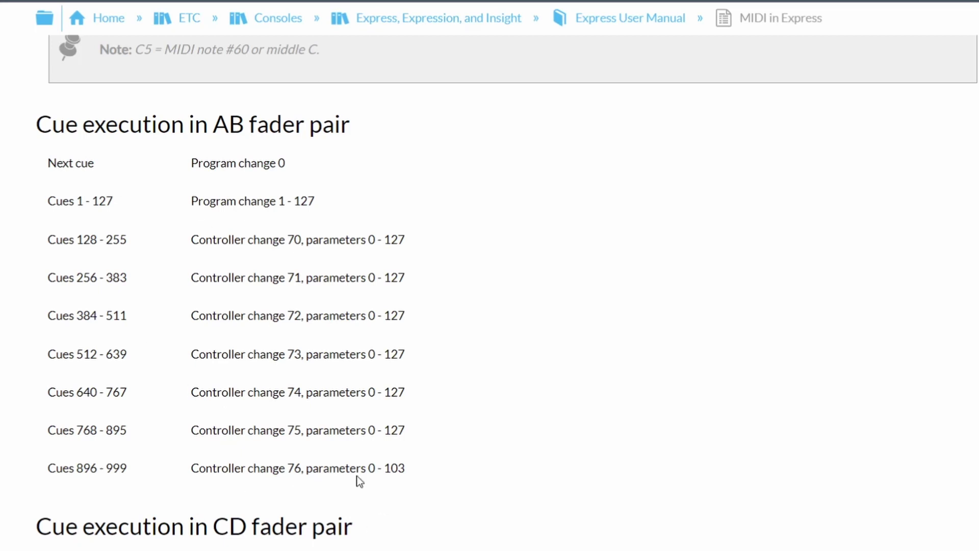
scroll(359, 481, "down", 5)
scroll(360, 481, "up", 10)
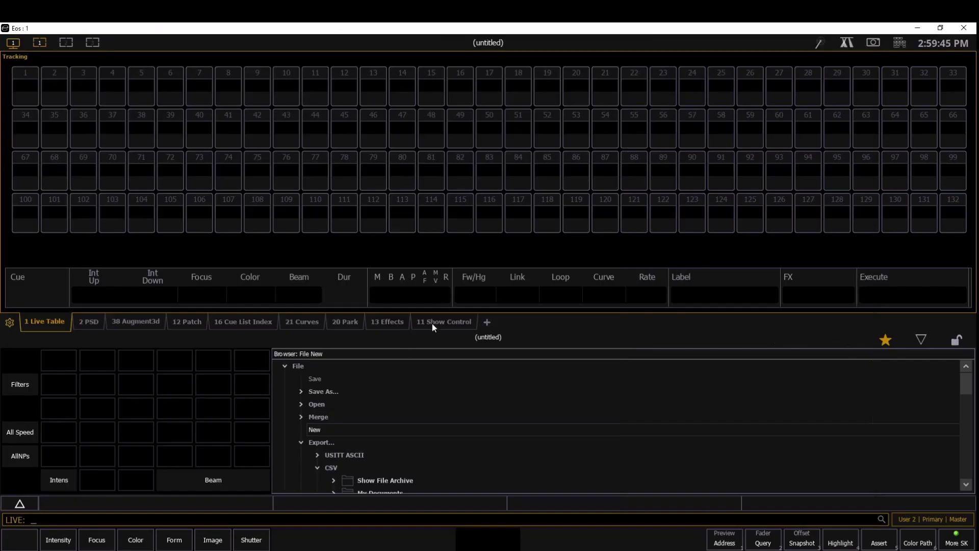
Step: Switch to Eos and create event list 1 in Show Control
left_click(432, 323)
left_click(487, 324)
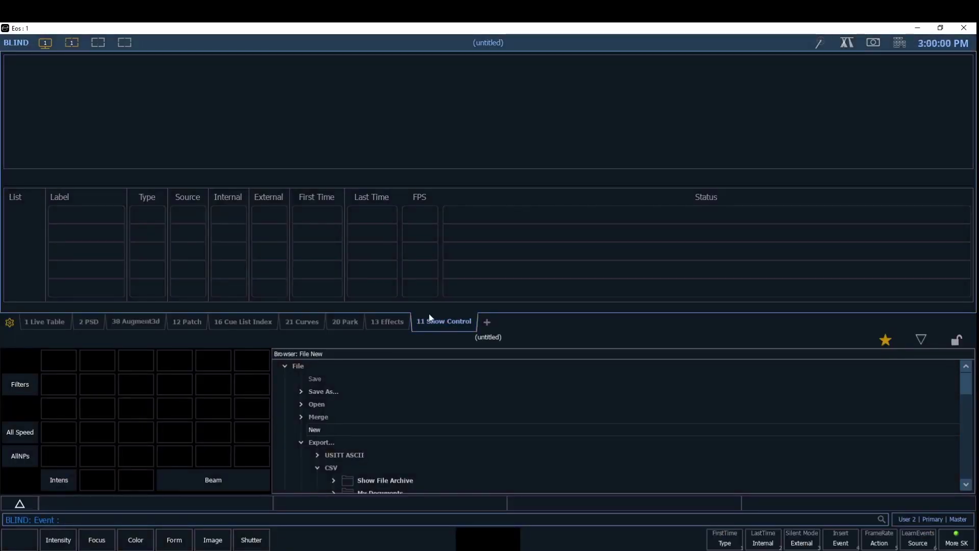
type("1")
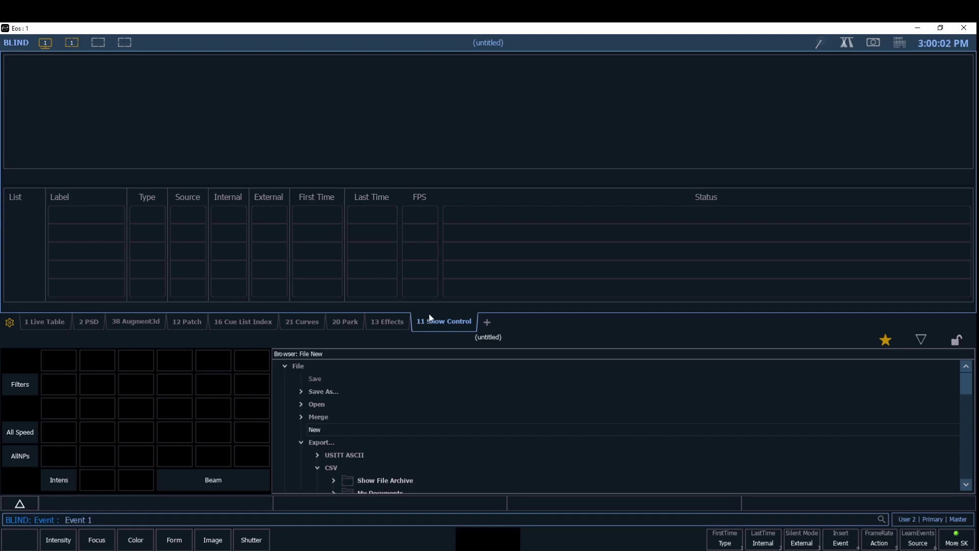
key("Return")
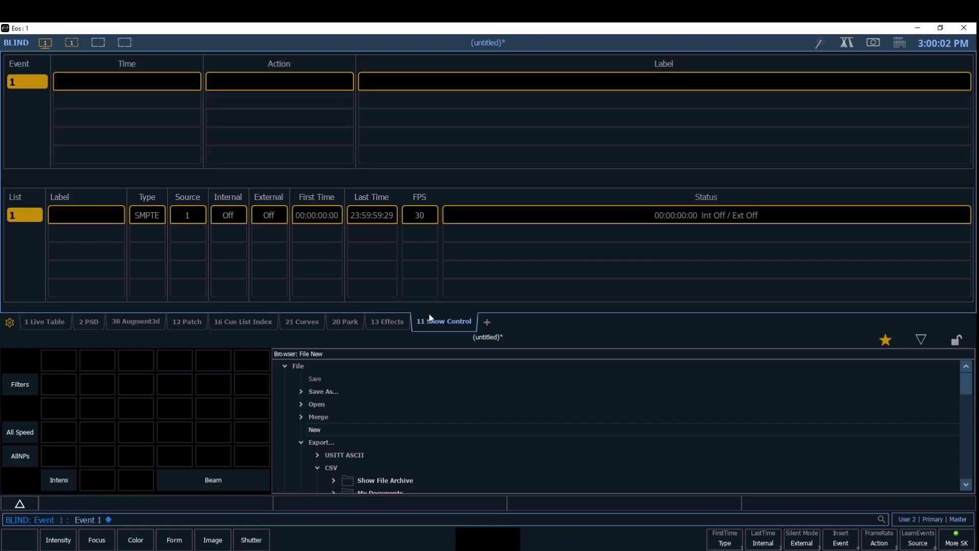
Step: Set event list 1's type to Network Inputs and label the list "Submaster"
left_click(151, 216)
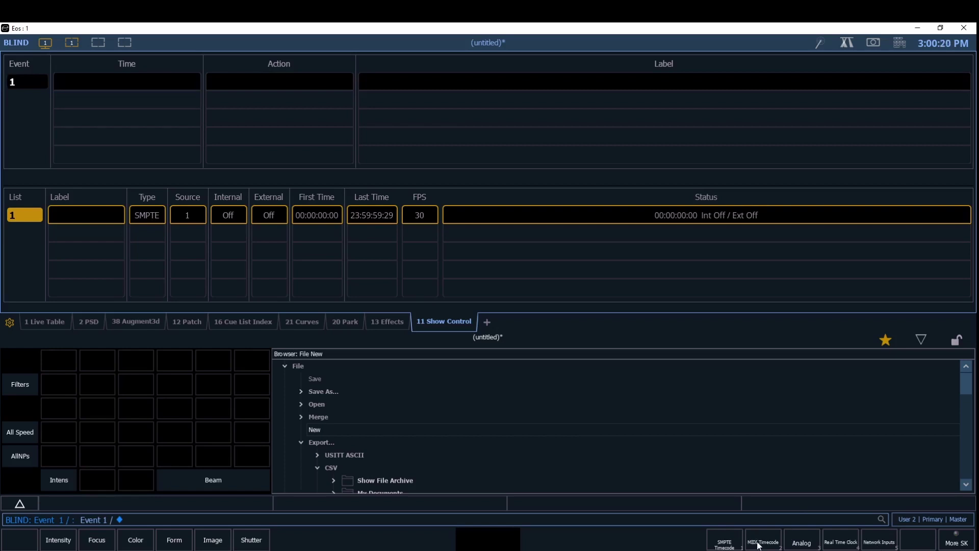
left_click(885, 543)
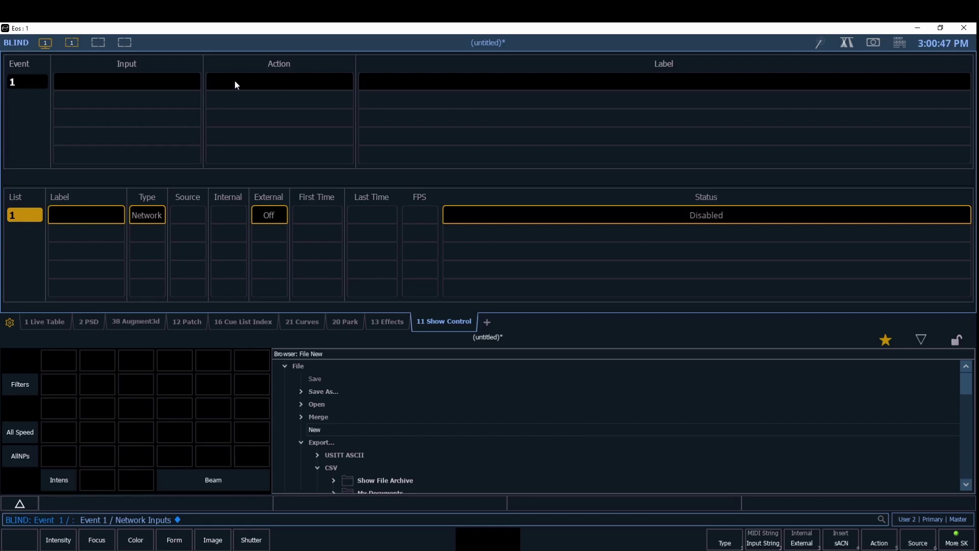
left_click(78, 216)
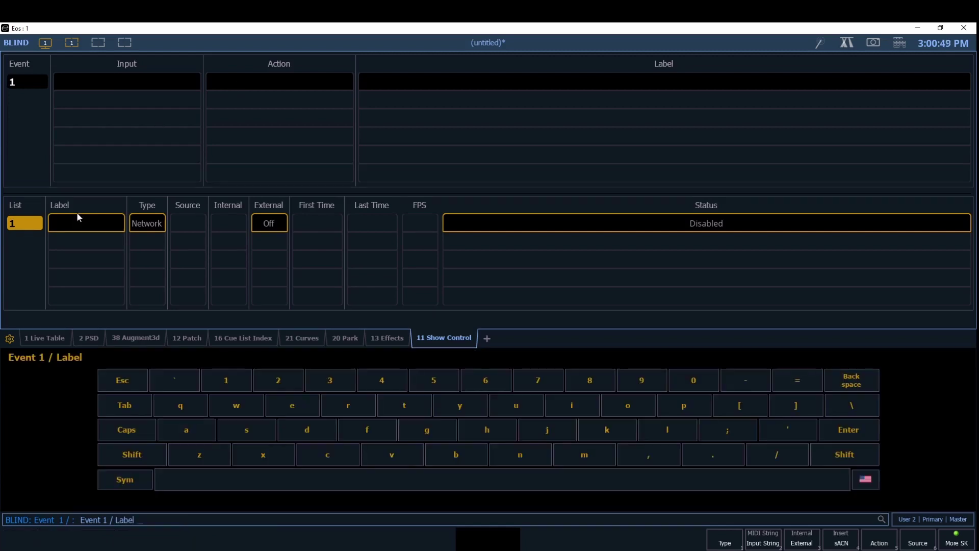
type("Subma")
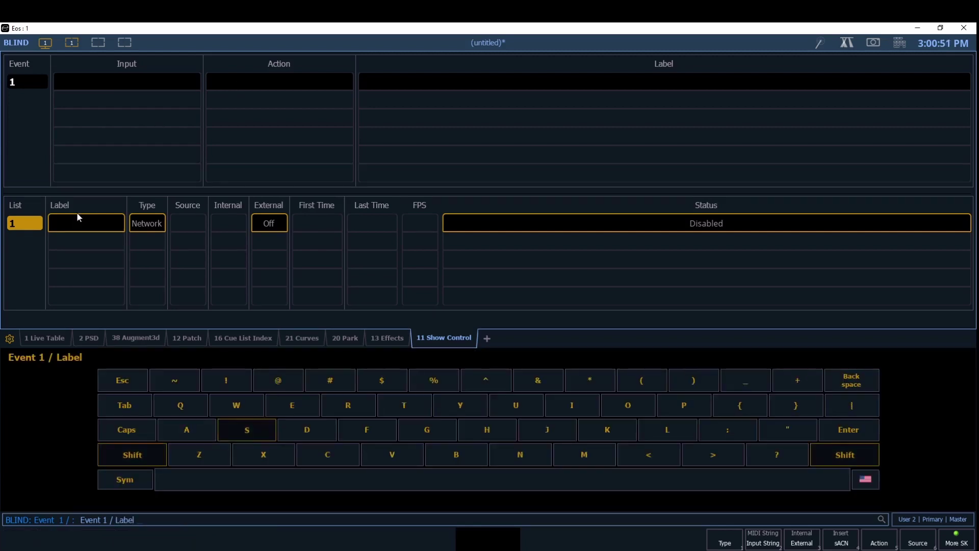
type("ster")
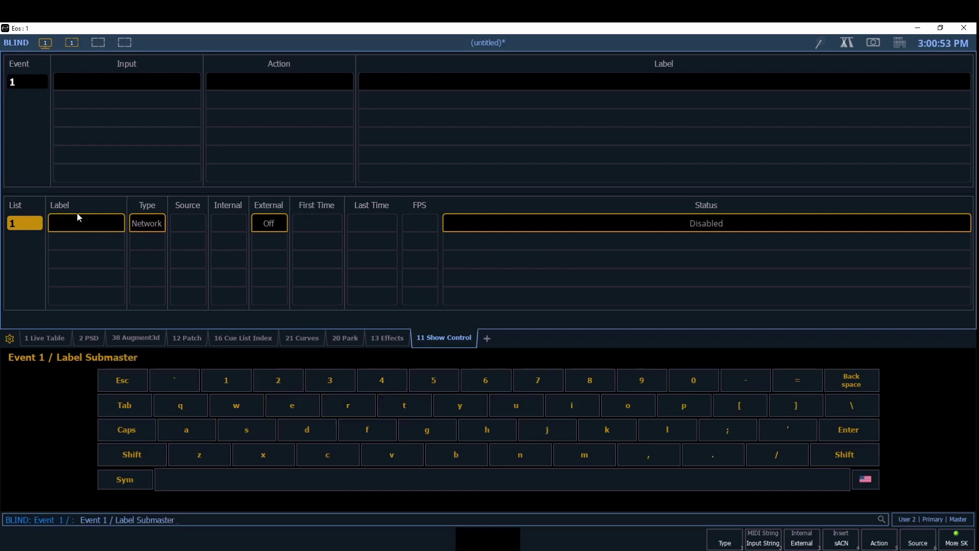
key("Return")
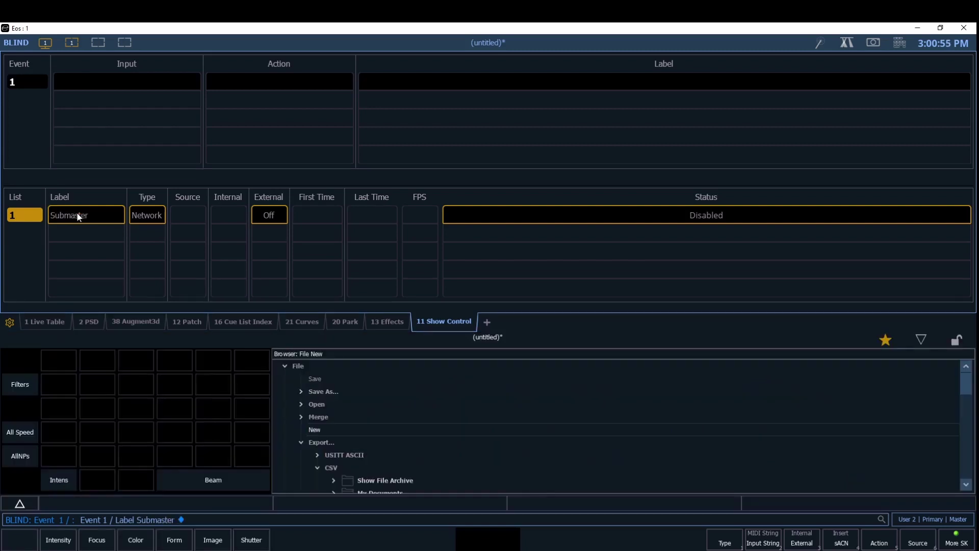
Step: Define event 1's MIDI input string as Note On for C in octave 5 with velocity 127
left_click(90, 86)
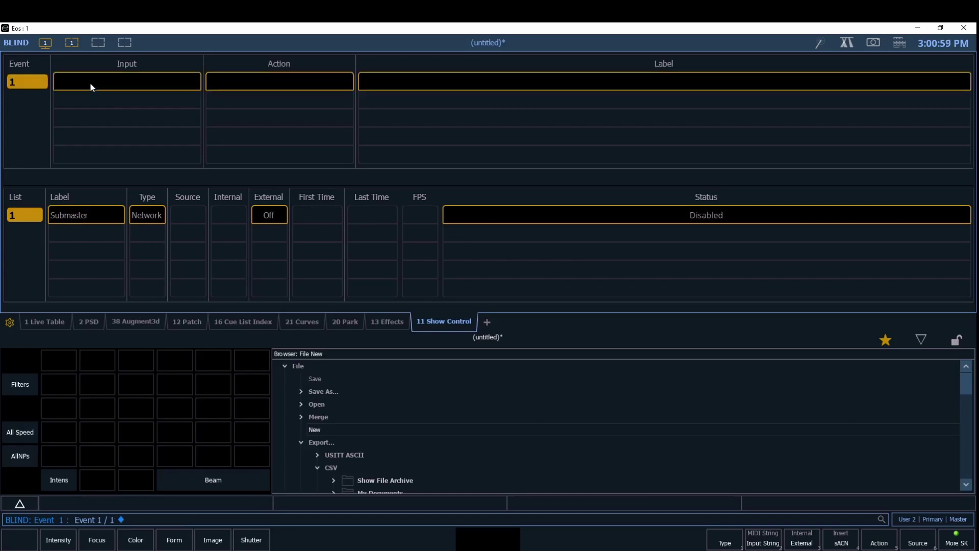
left_click(764, 544)
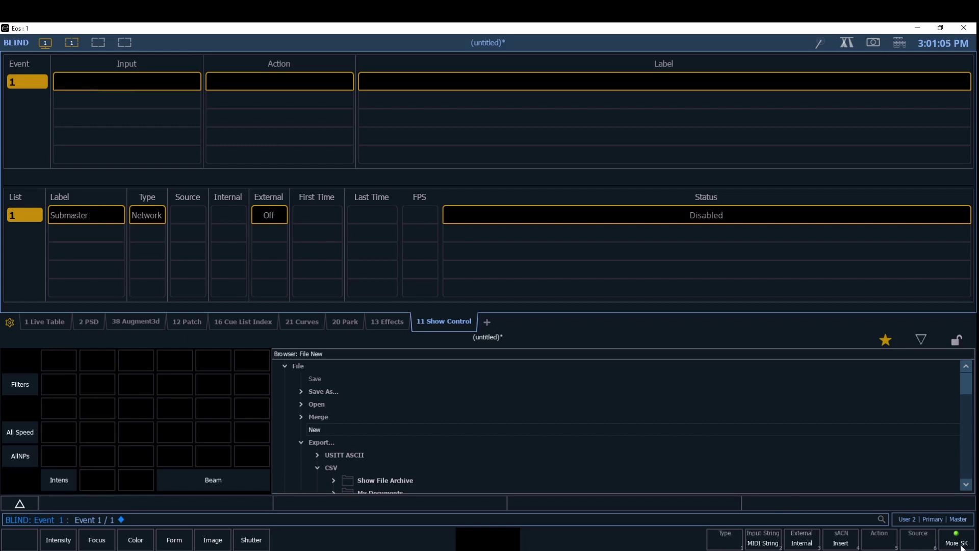
left_click(763, 543)
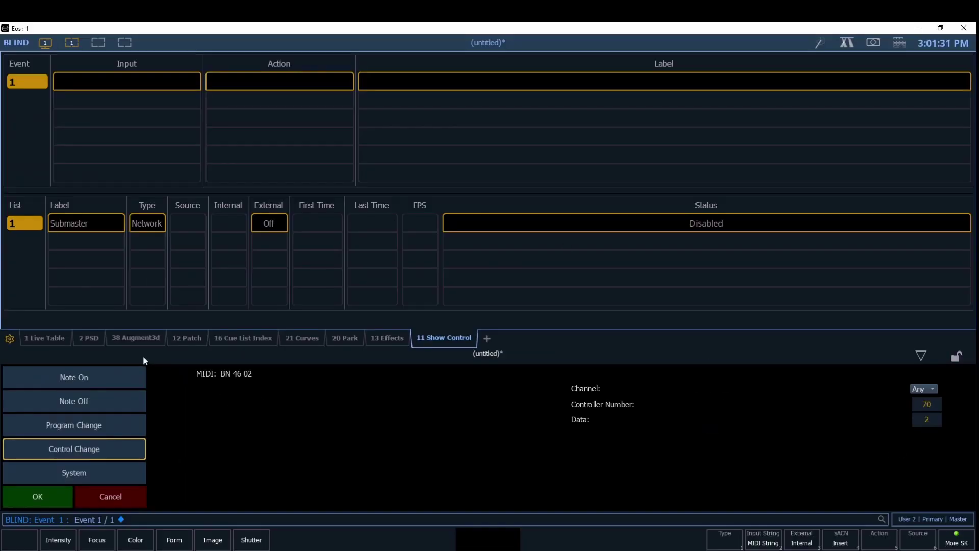
left_click(52, 379)
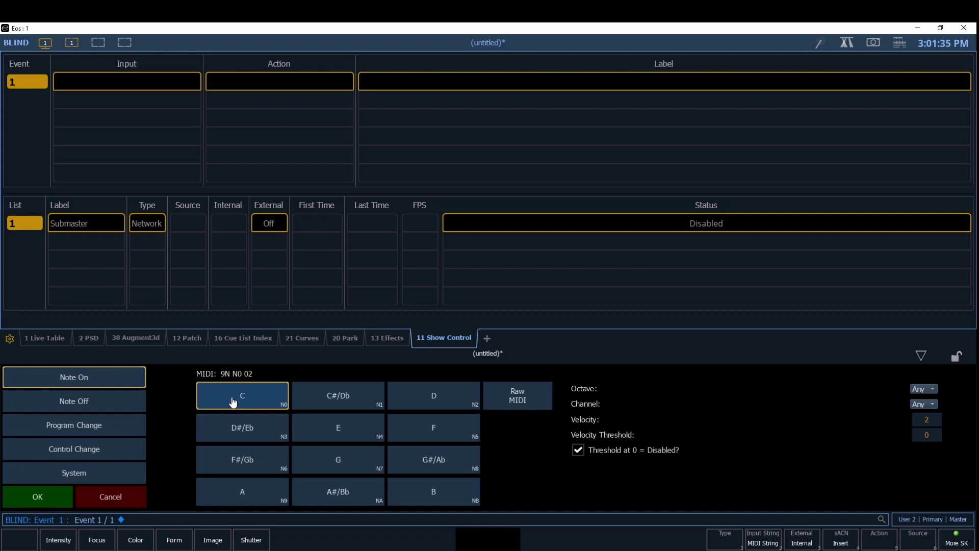
left_click(921, 389)
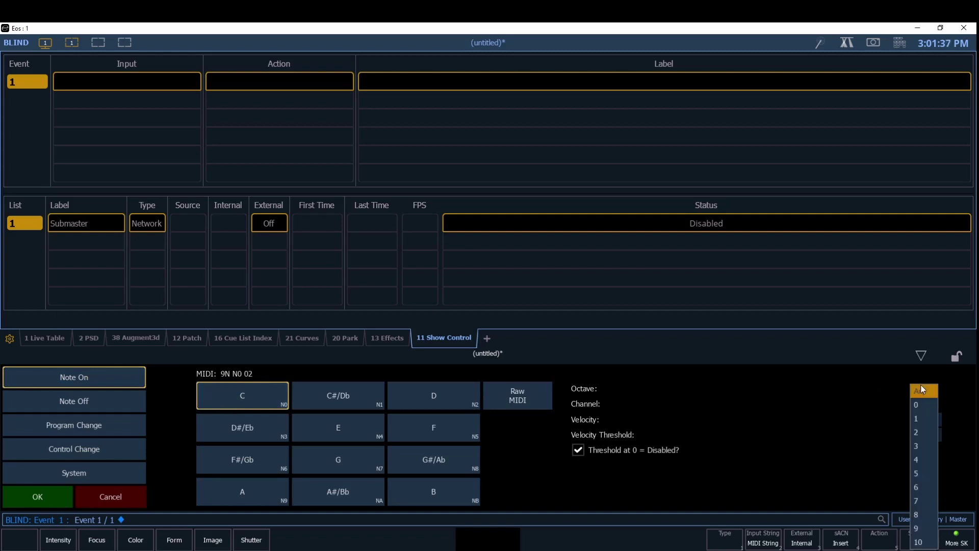
left_click(928, 474)
left_click(927, 420)
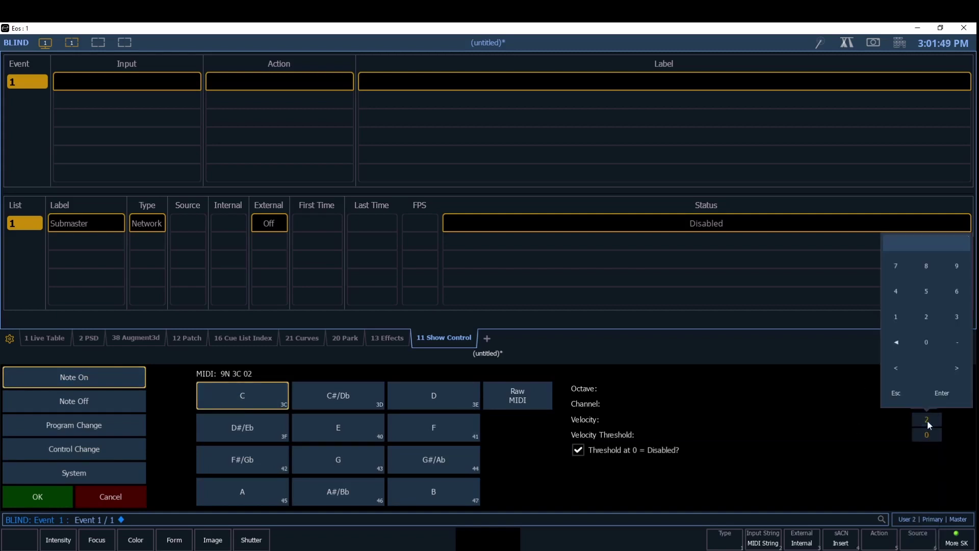
type("127")
key("Return")
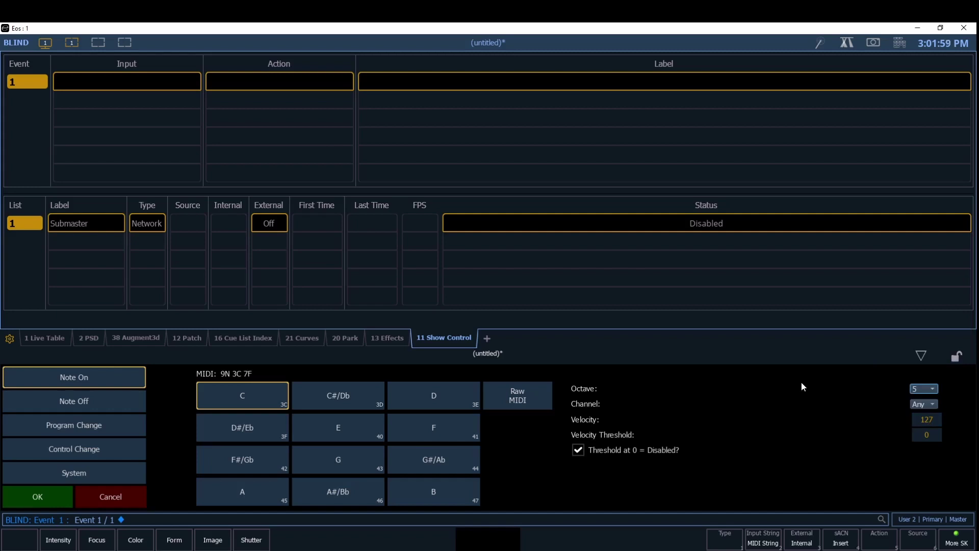
left_click(36, 499)
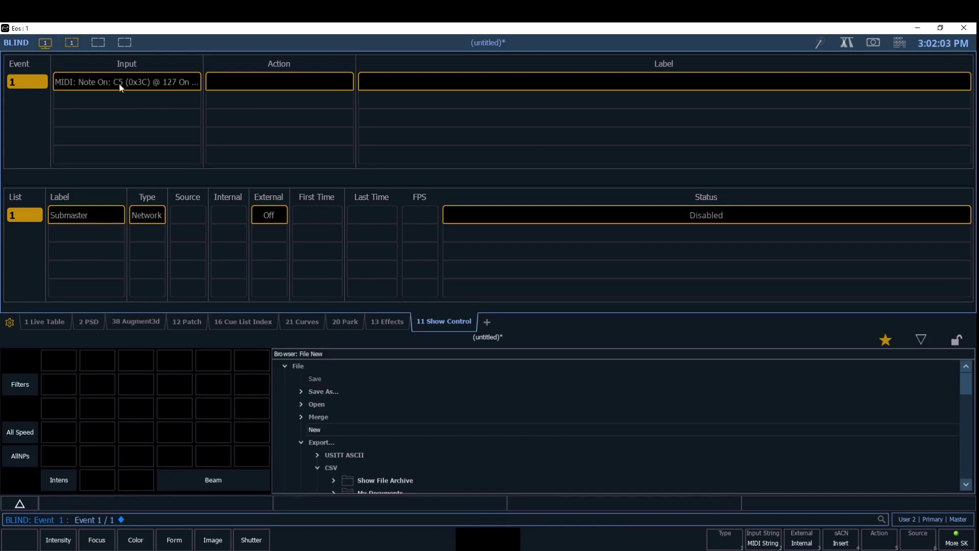
Step: Set event 1's show control action to bump submaster 1
left_click(258, 83)
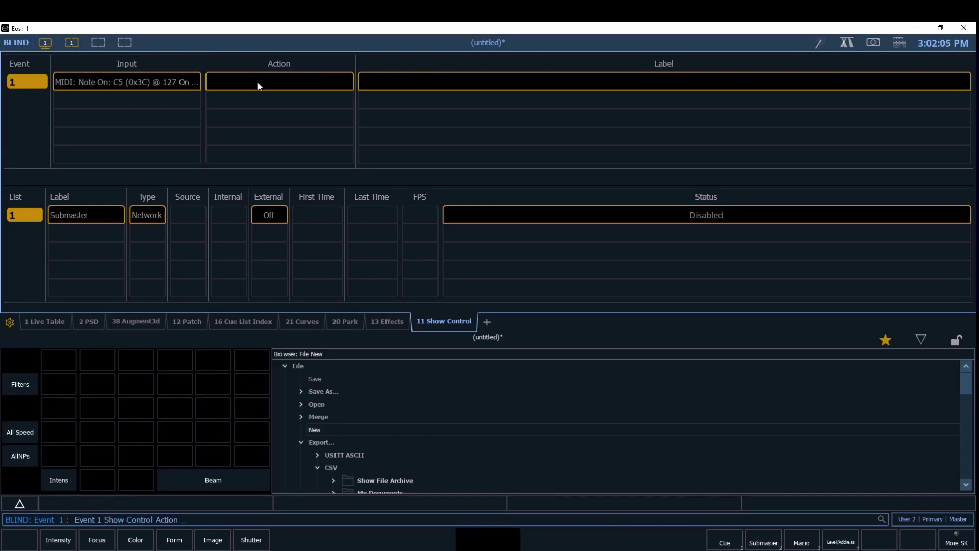
left_click(761, 544)
type("1")
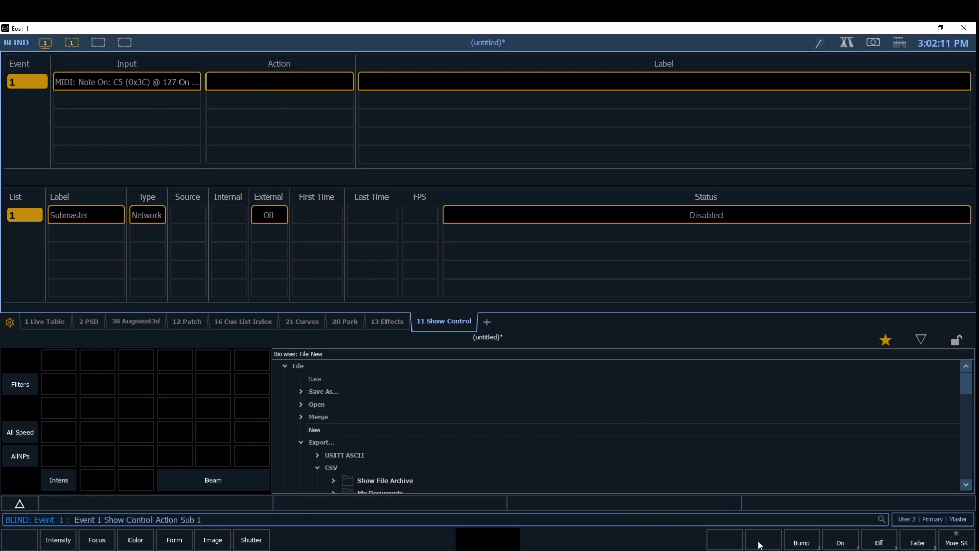
left_click(806, 543)
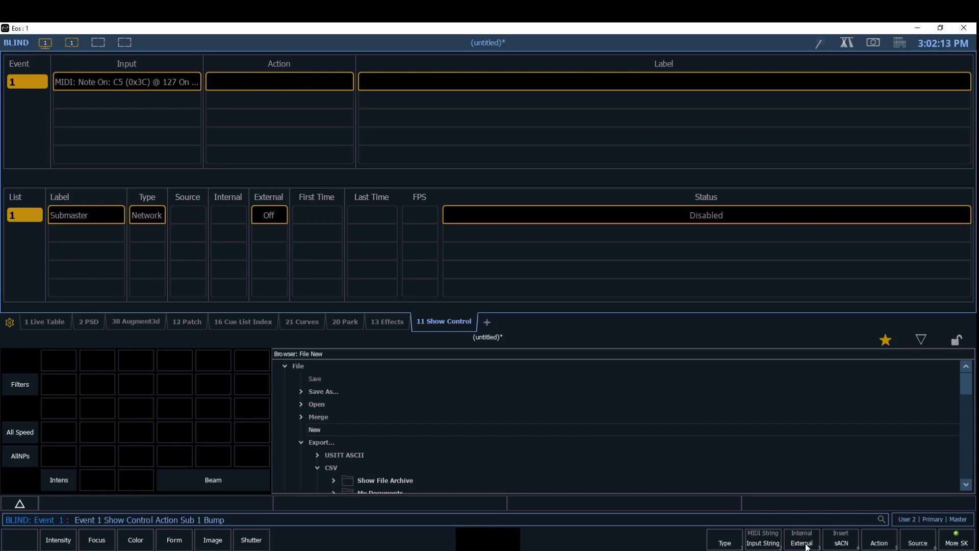
key("Return")
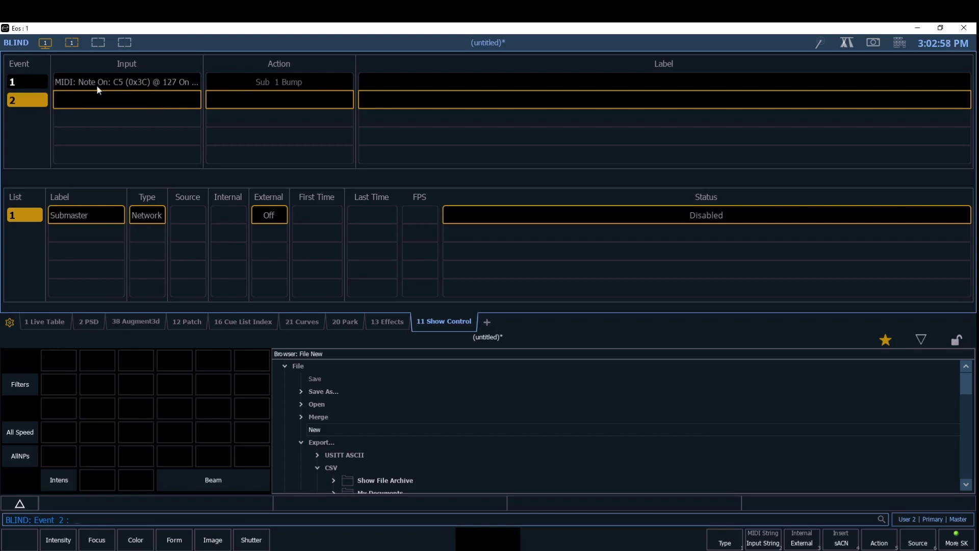
Step: Define event 2's MIDI input string as Note On for C#/Db, keeping octave 5 and velocity 127
left_click(953, 544)
left_click(760, 543)
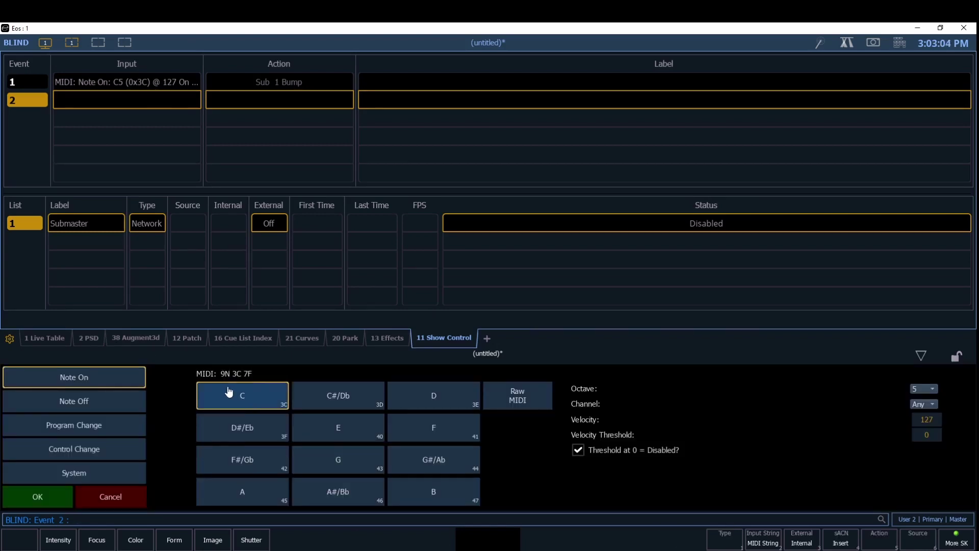
left_click(330, 404)
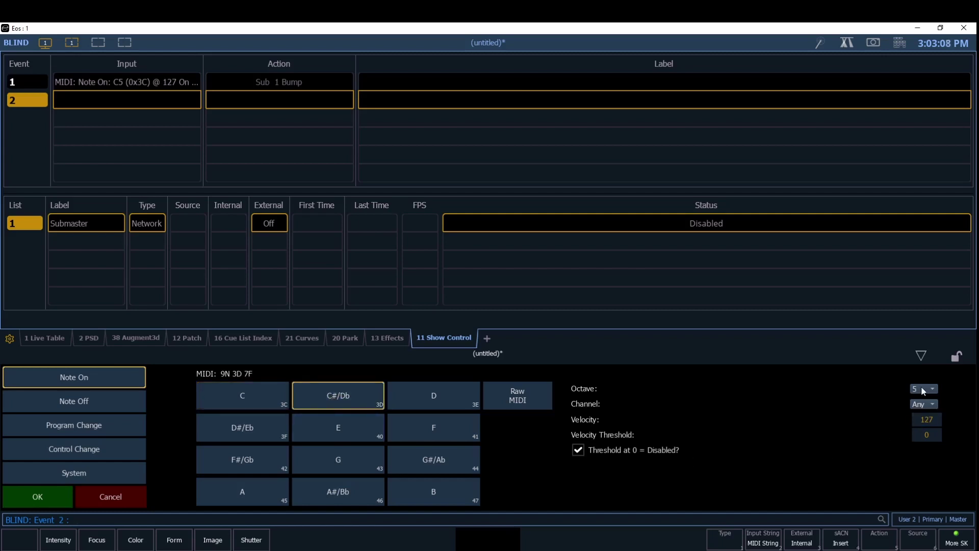
left_click(43, 508)
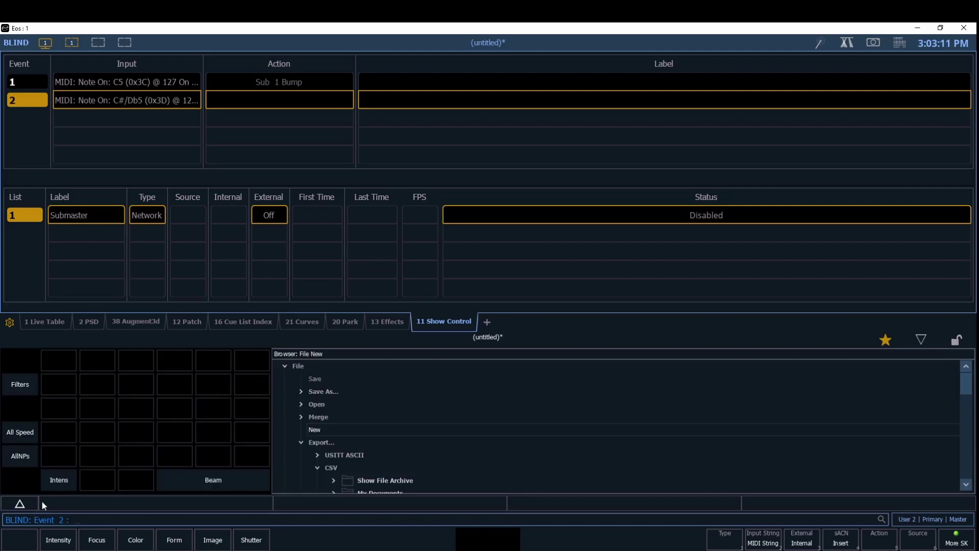
Step: Set event 2's show control action to bump submaster 2
left_click(269, 99)
left_click(763, 539)
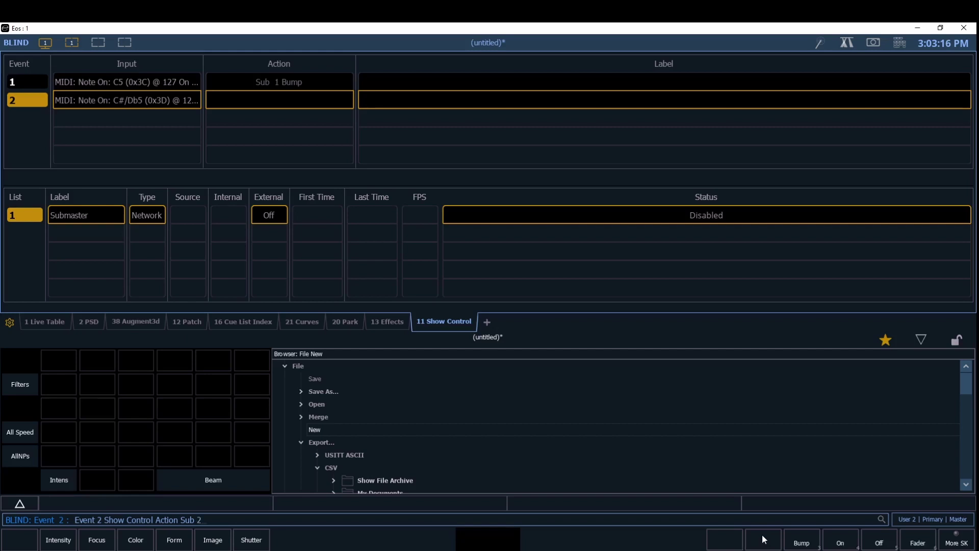
type("2")
left_click(799, 547)
key("Return")
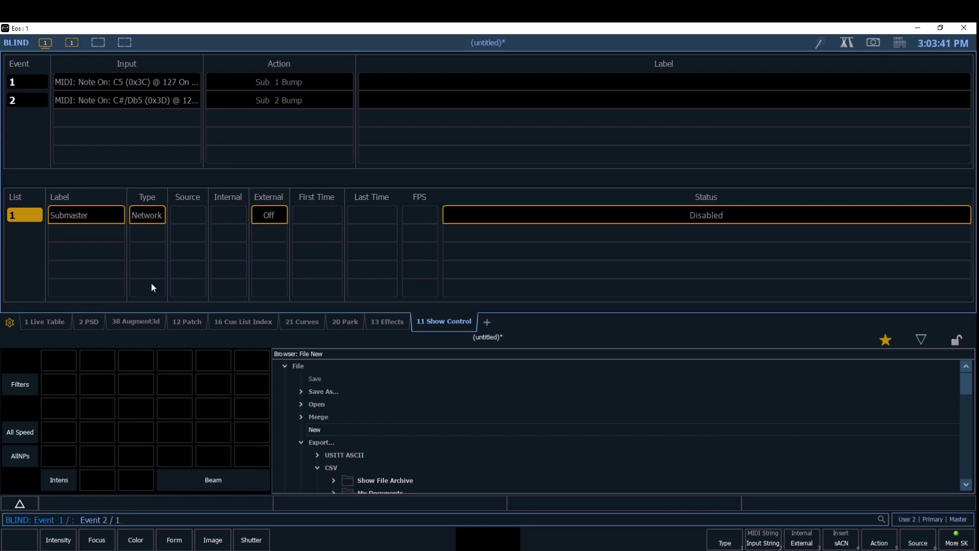
Step: Create event list 2 as a Network Inputs list labelled "Cues"
key("Return")
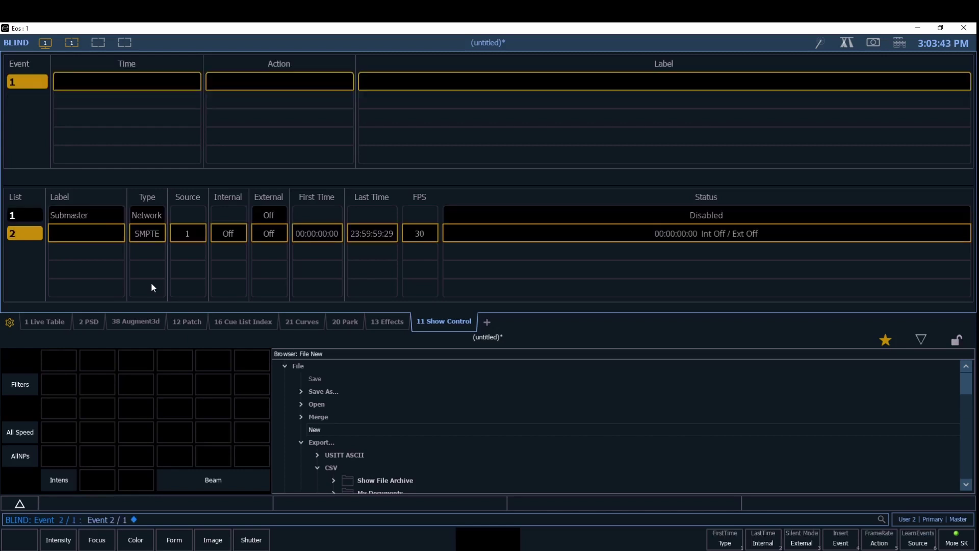
left_click(144, 234)
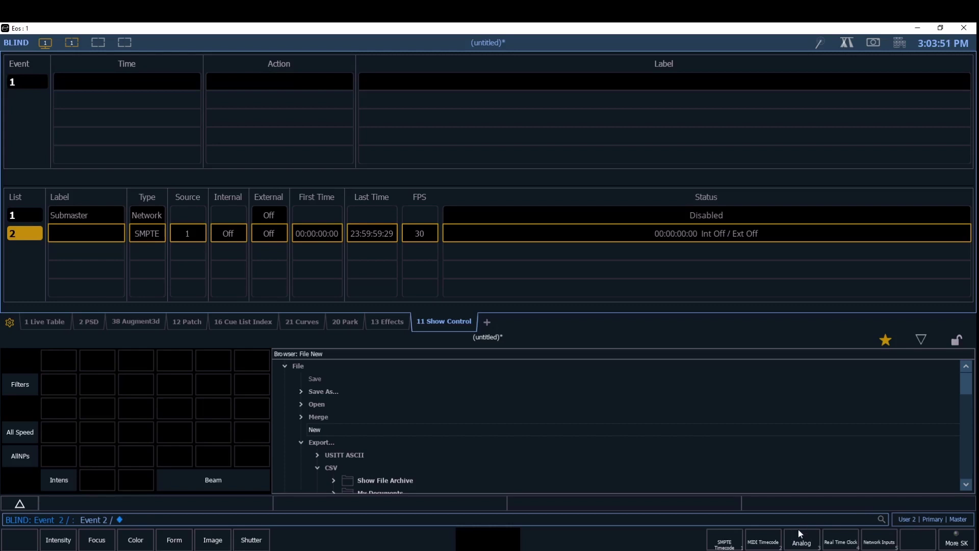
left_click(888, 538)
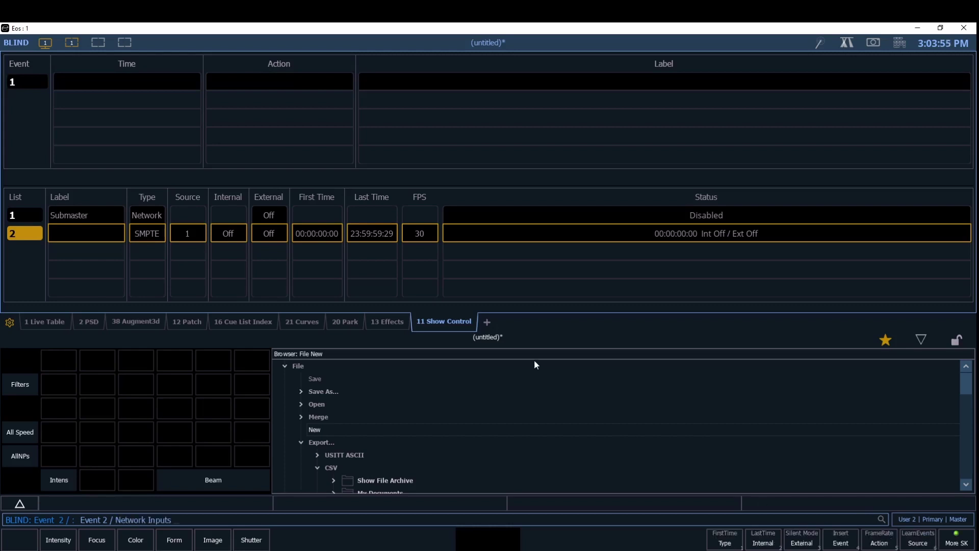
key("Return")
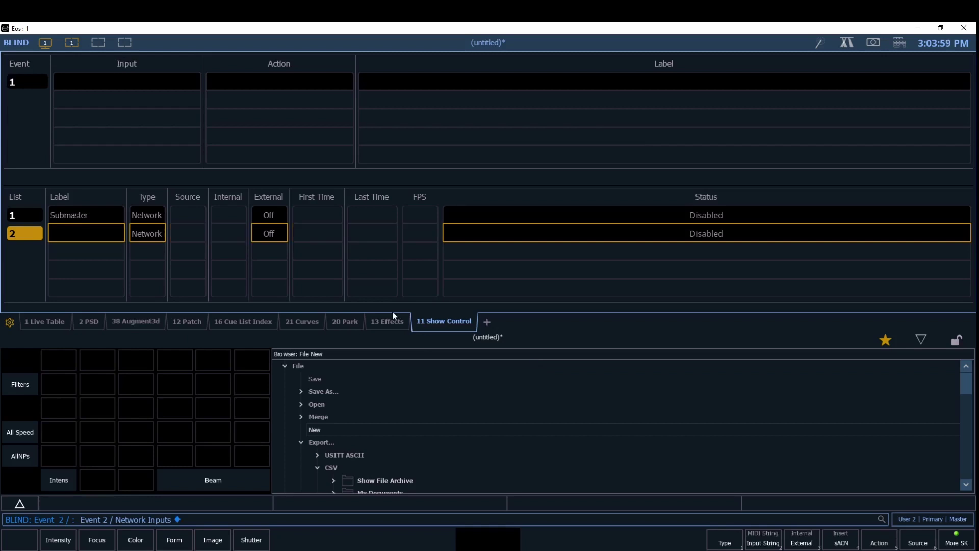
key("l")
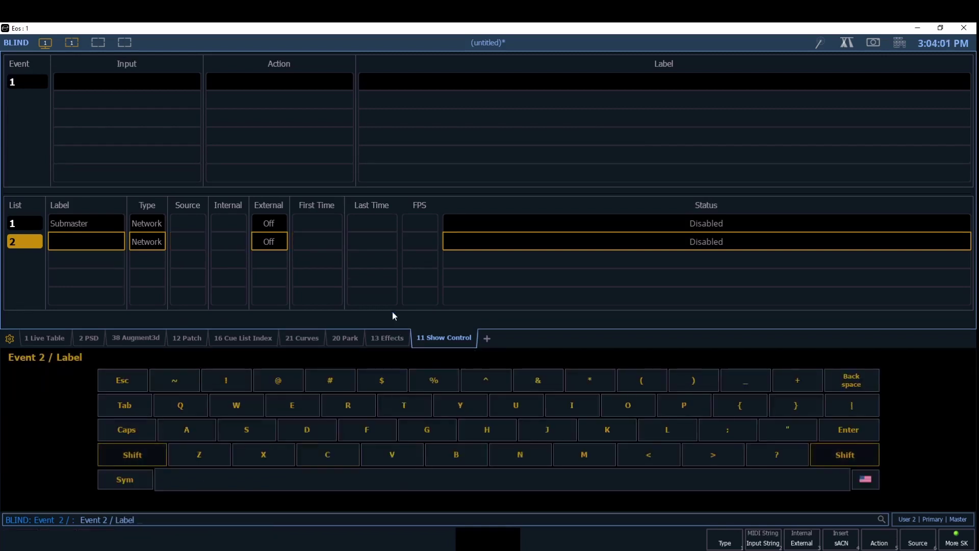
type("Cues")
key("Return")
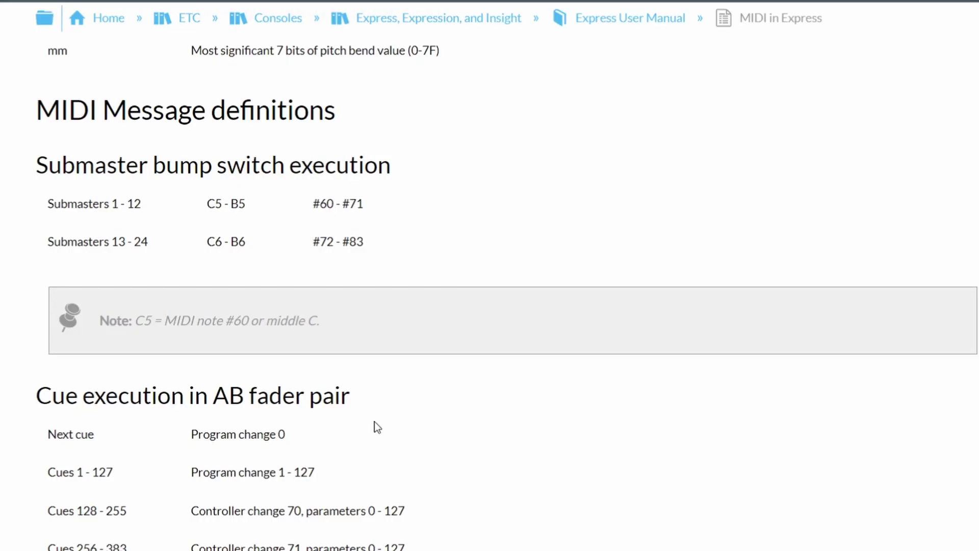
Step: Switch to the Express User Manual's MIDI page and review the program and controller change ranges for cue execution in the AB fader pair
scroll(375, 426, "down", 5)
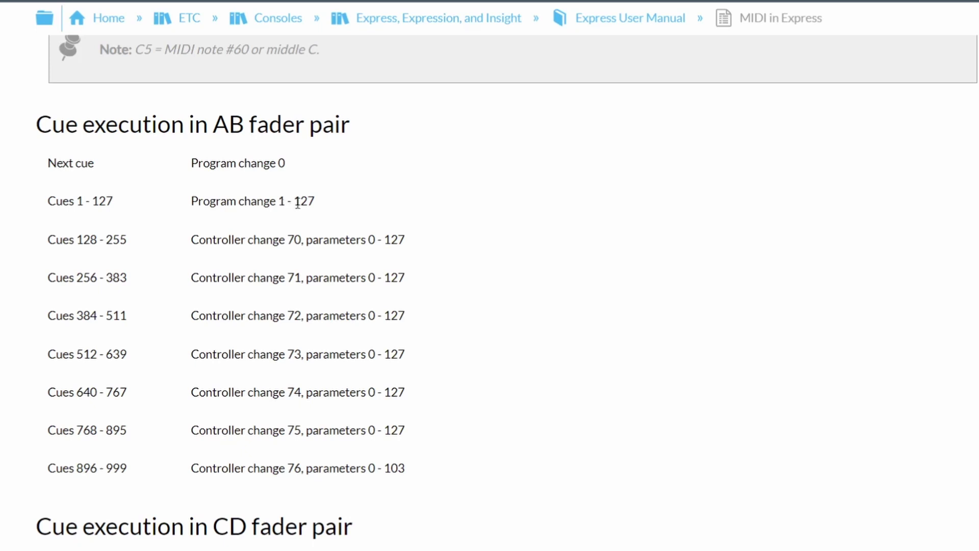
left_click_drag(329, 208, 281, 203)
left_click_drag(79, 239, 99, 244)
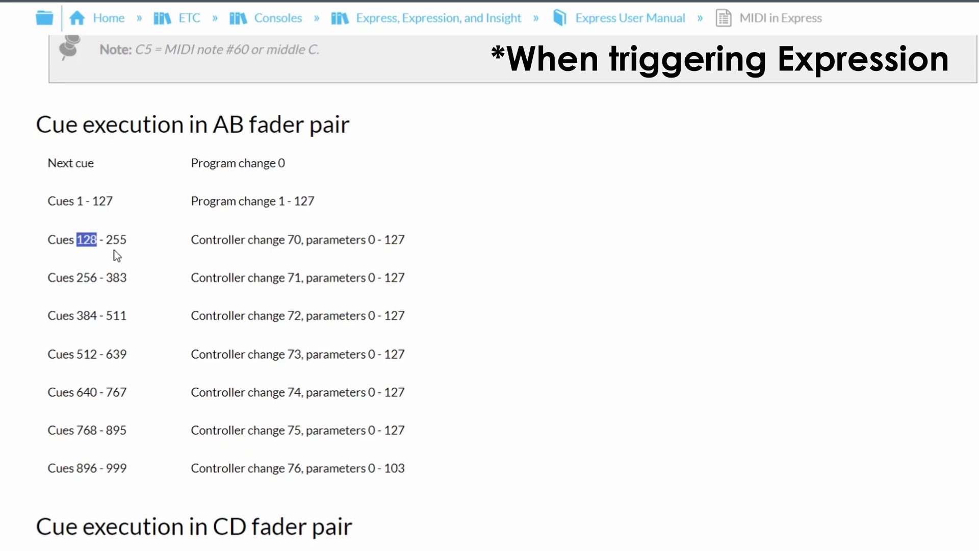
left_click_drag(317, 199, 284, 201)
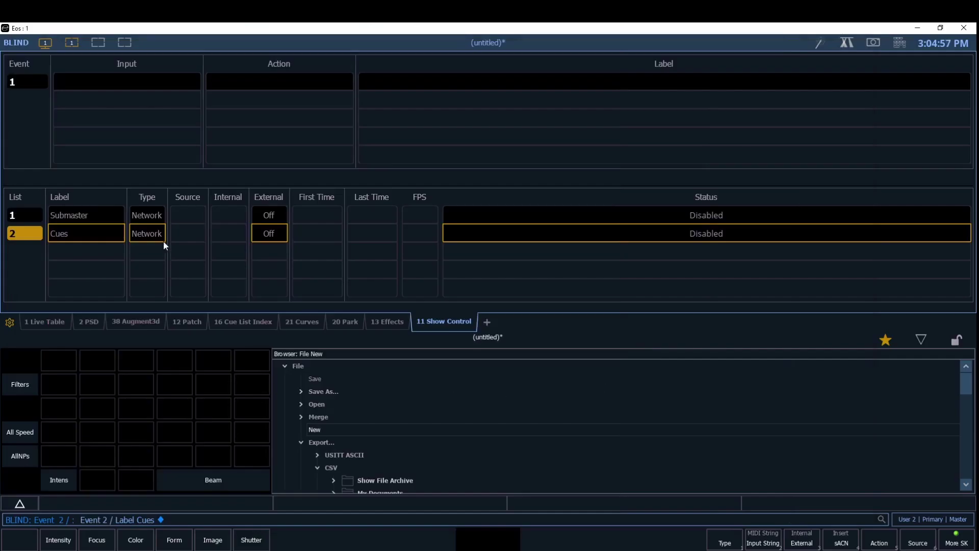
Step: Back in Eos, define the MIDI input string of event 1 in the Cues list as Program Change with program number 1
left_click(123, 78)
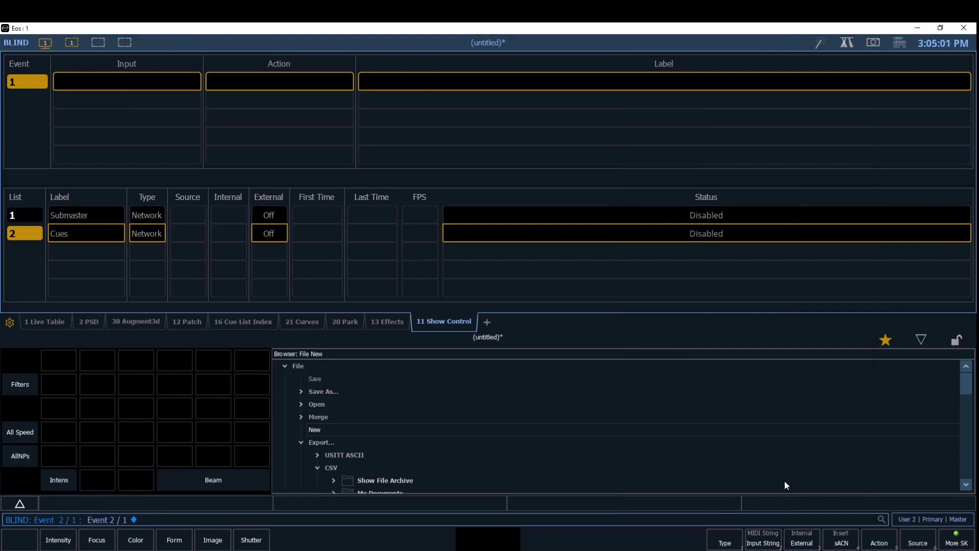
left_click(763, 543)
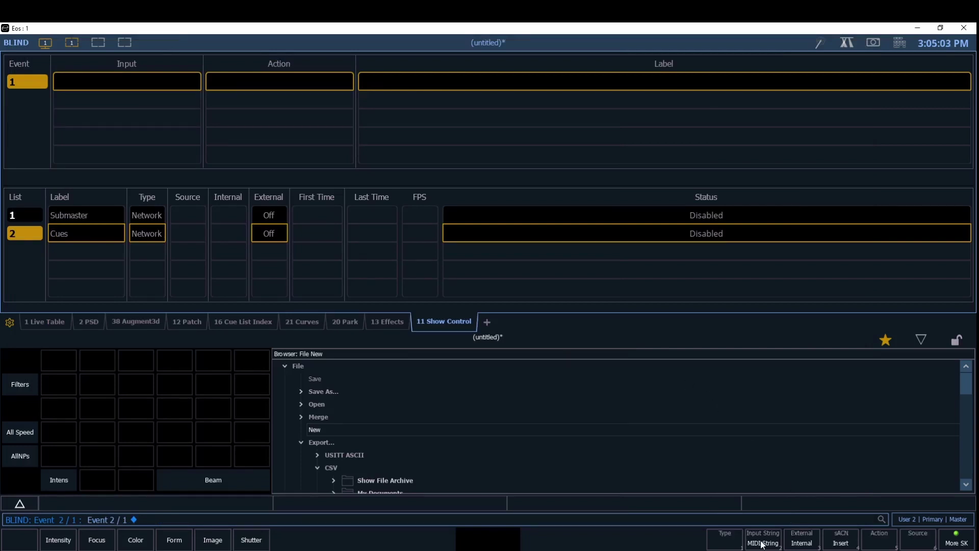
left_click(763, 543)
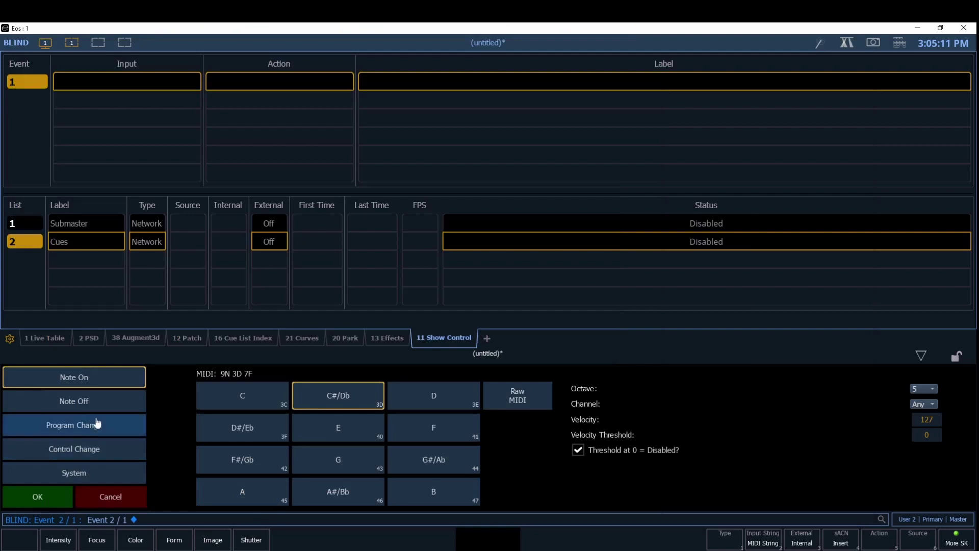
left_click(97, 423)
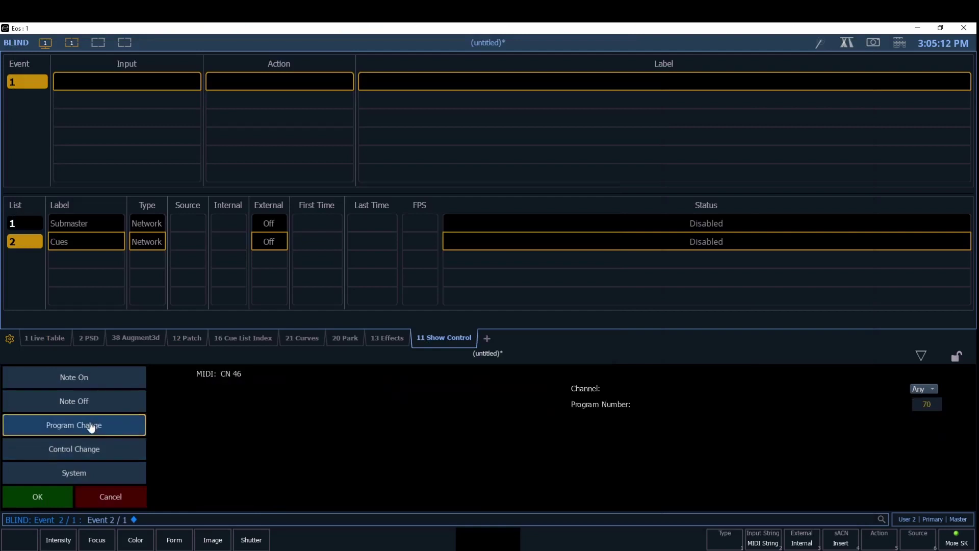
left_click(926, 403)
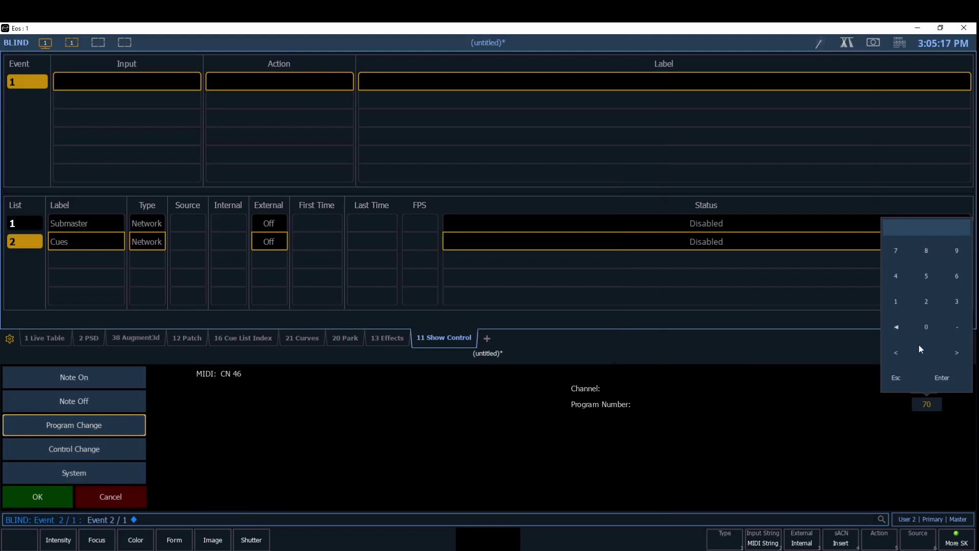
left_click(895, 303)
left_click(941, 379)
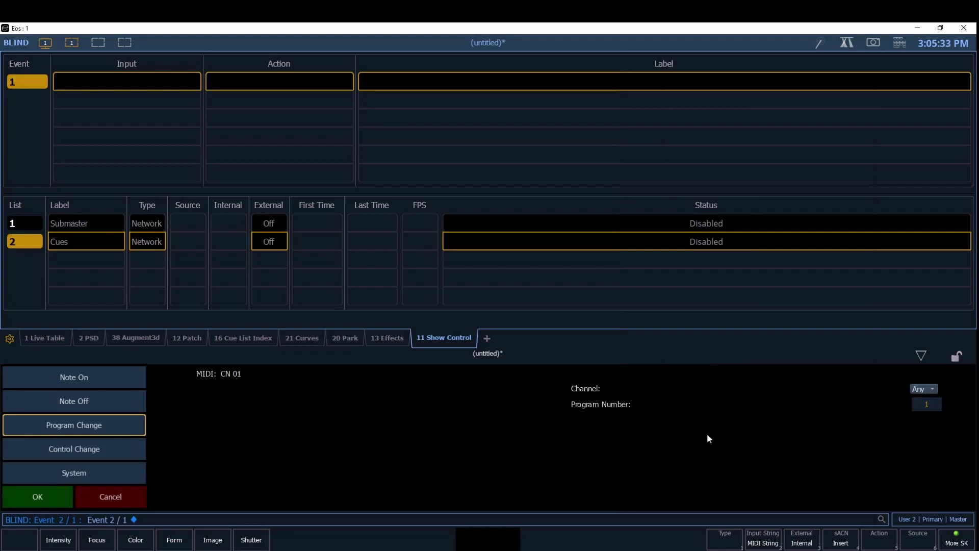
left_click(42, 499)
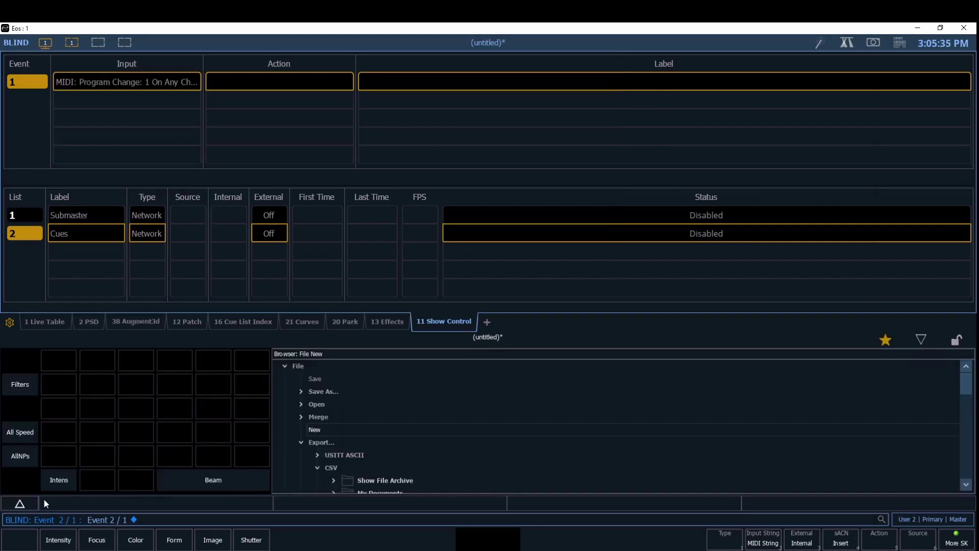
Step: Set the show control action of event 1 in the Cues list to cue 1 / 1
left_click(261, 76)
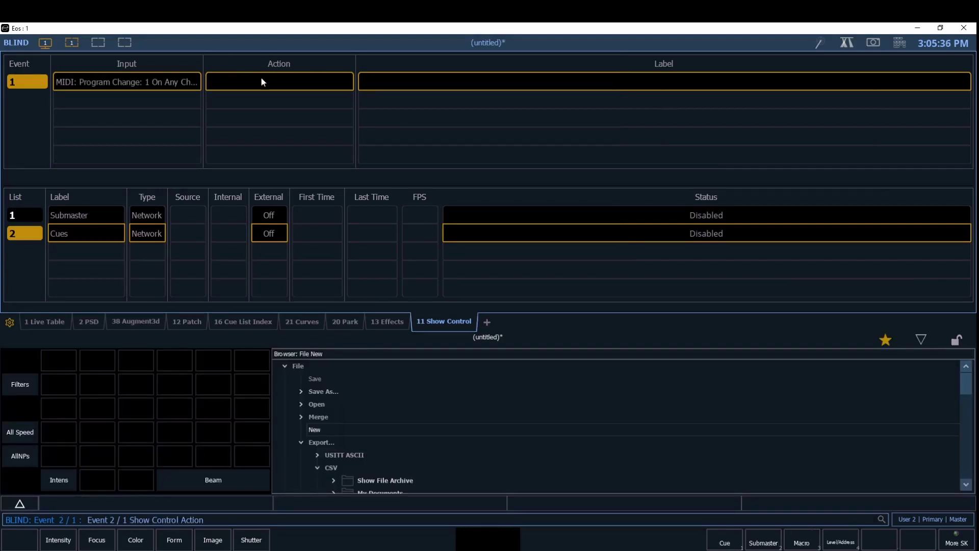
left_click(724, 543)
type("1 / 1")
key("Return")
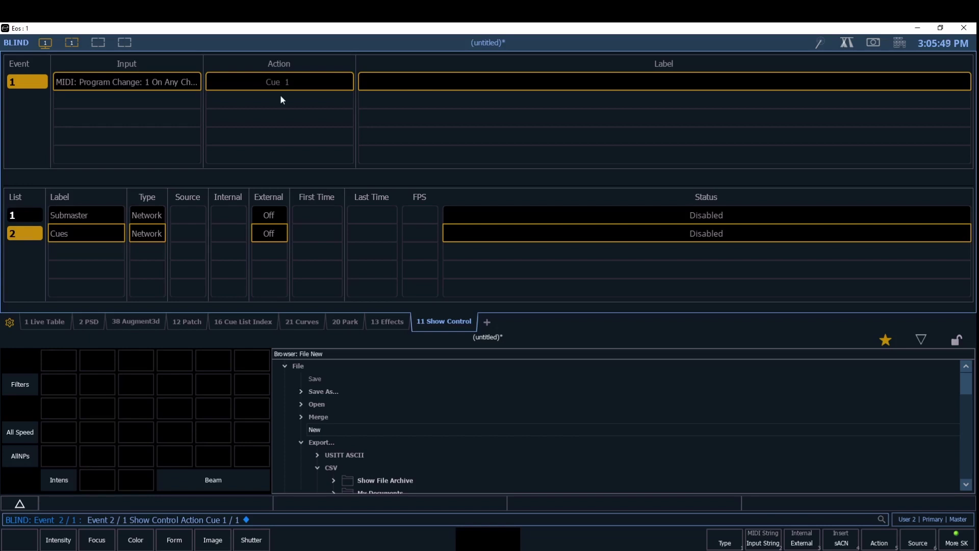
Step: Add event 2 to the Cues list with a MIDI Program Change input string using program number 2
type("2 / 1 : Event 2")
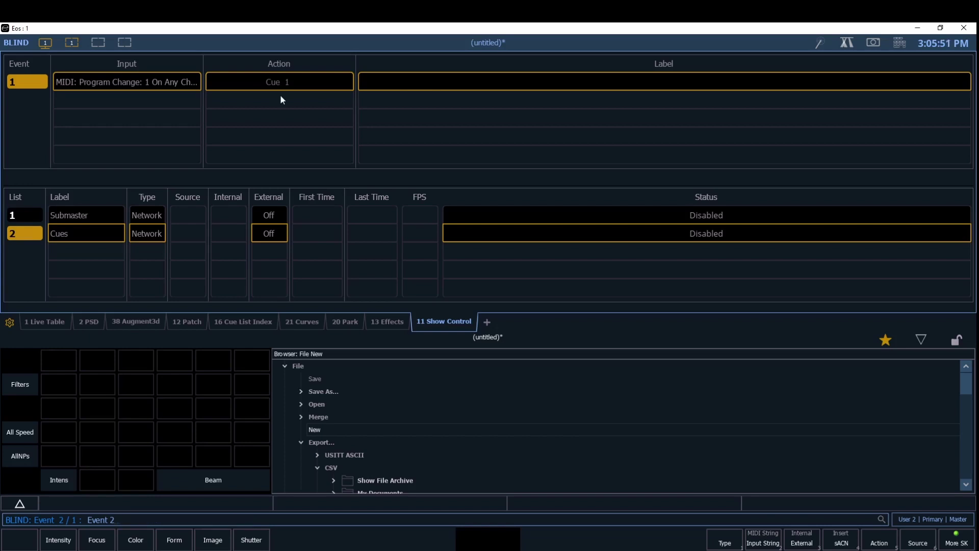
key("Return")
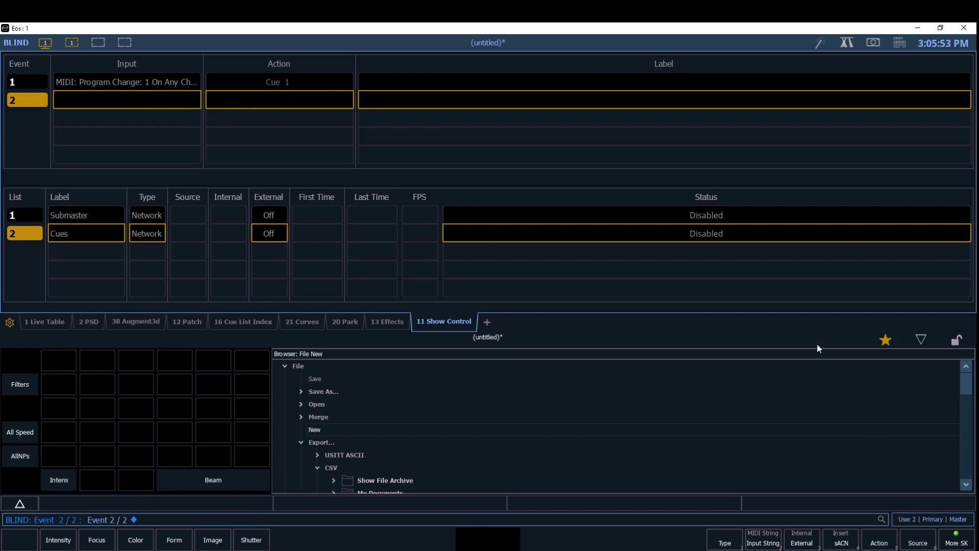
left_click(962, 539)
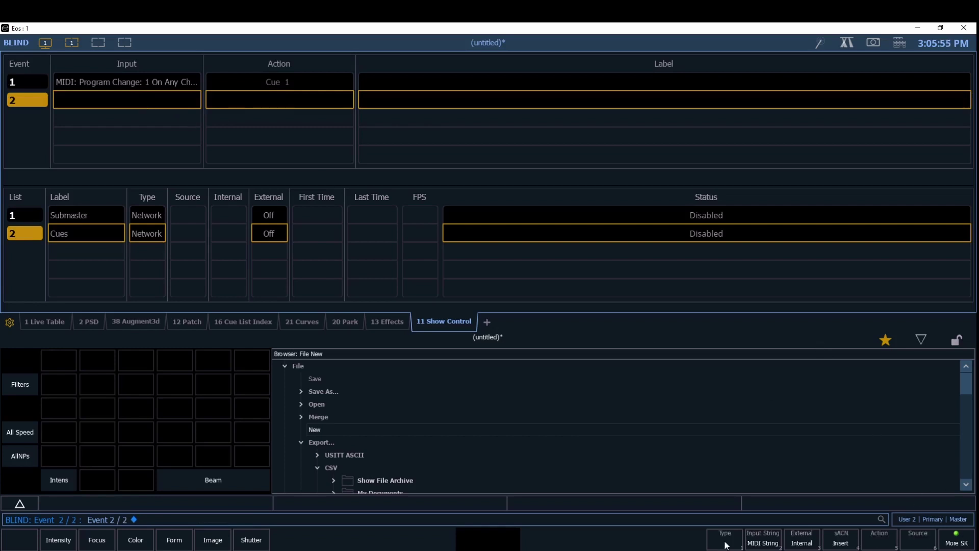
left_click(763, 541)
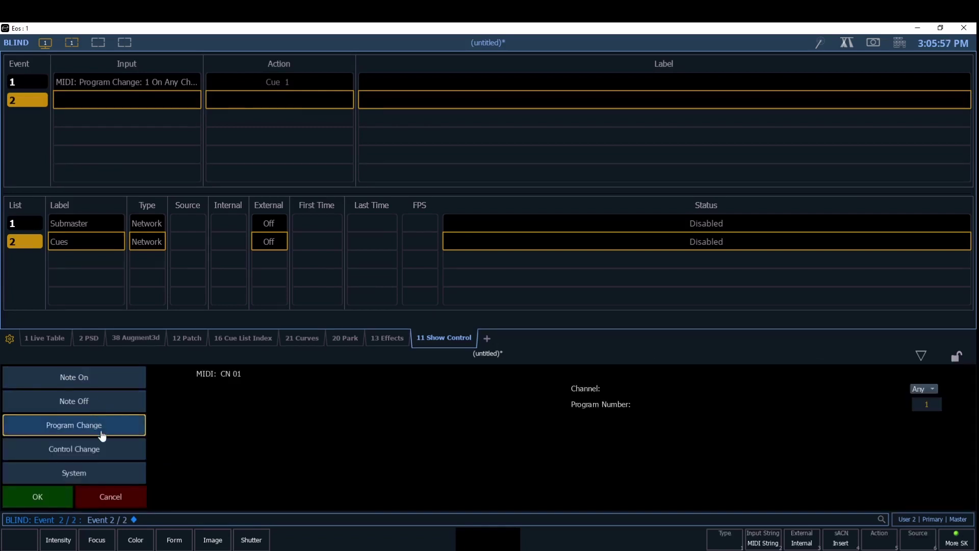
left_click(935, 405)
type("2")
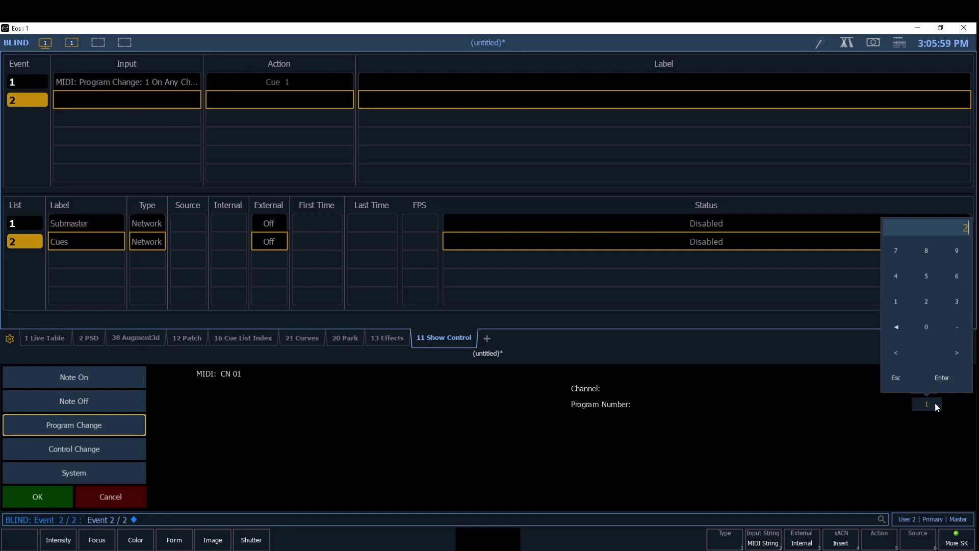
key("Return")
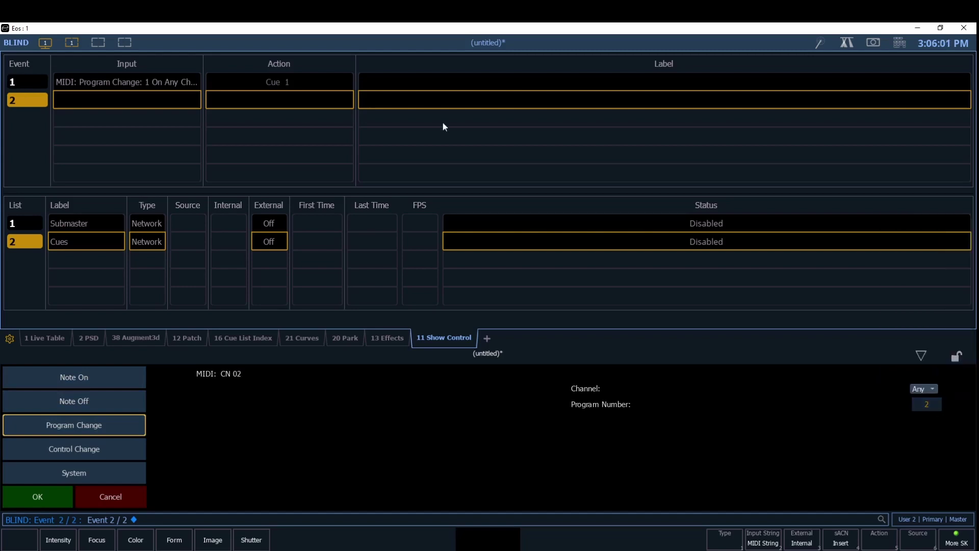
left_click(60, 497)
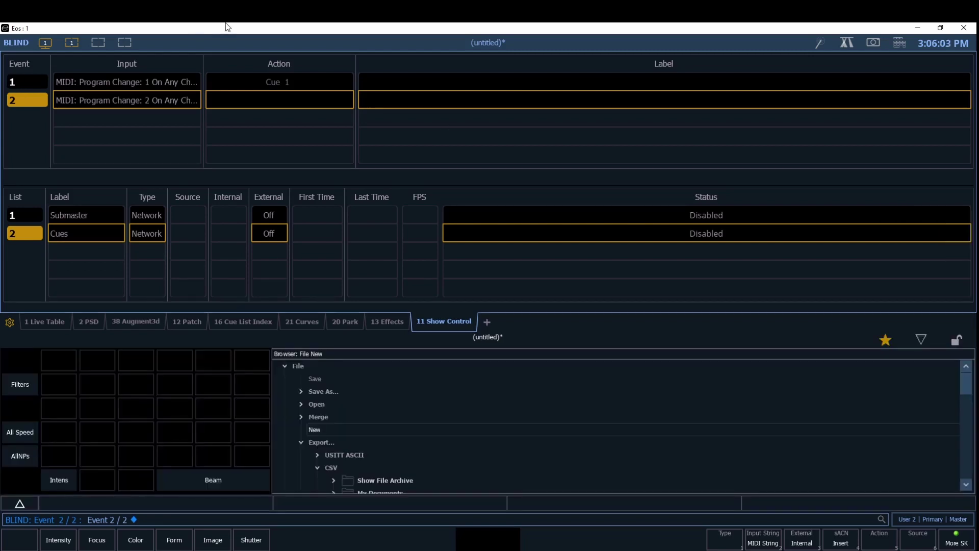
Step: Set the show control action of event 2 in the Cues list to cue 2
left_click(298, 99)
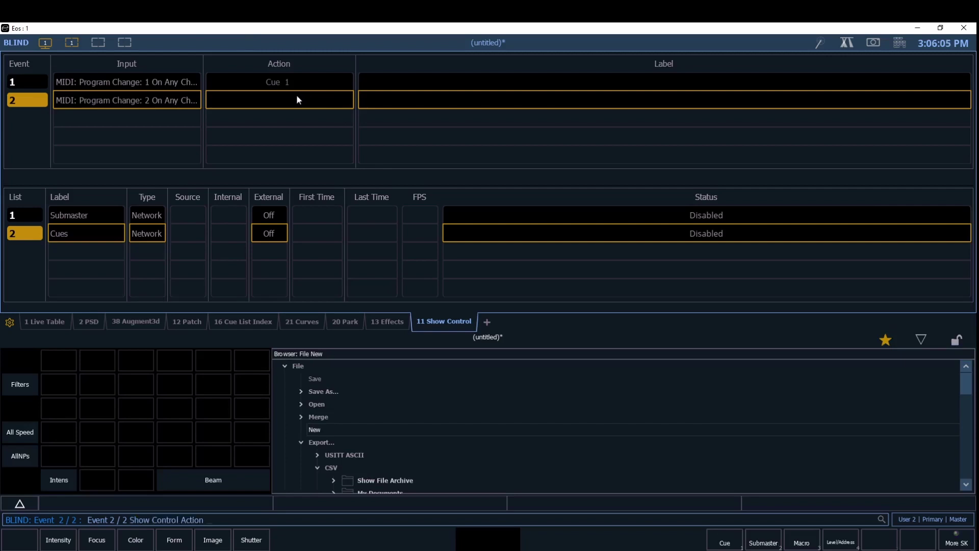
type("q2")
key("Return")
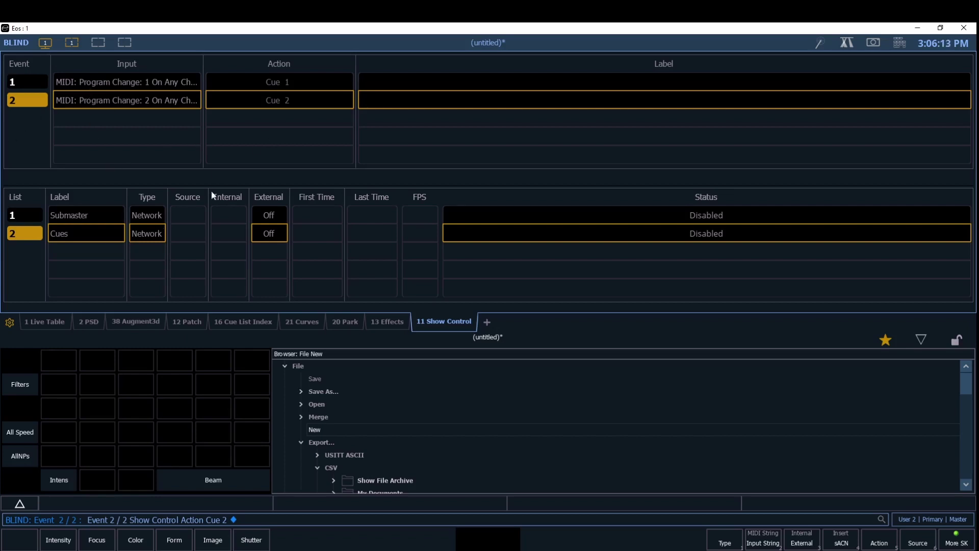
Step: Export only the Show Control data as a CSV file named "Midi Cues and Subs" to the Desktop
scroll(321, 400, "down", 2)
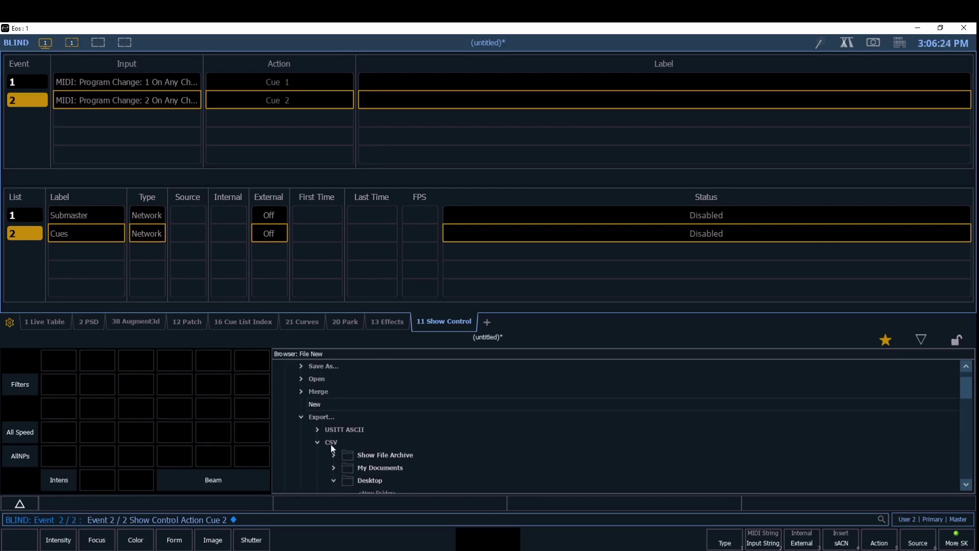
left_click(361, 481)
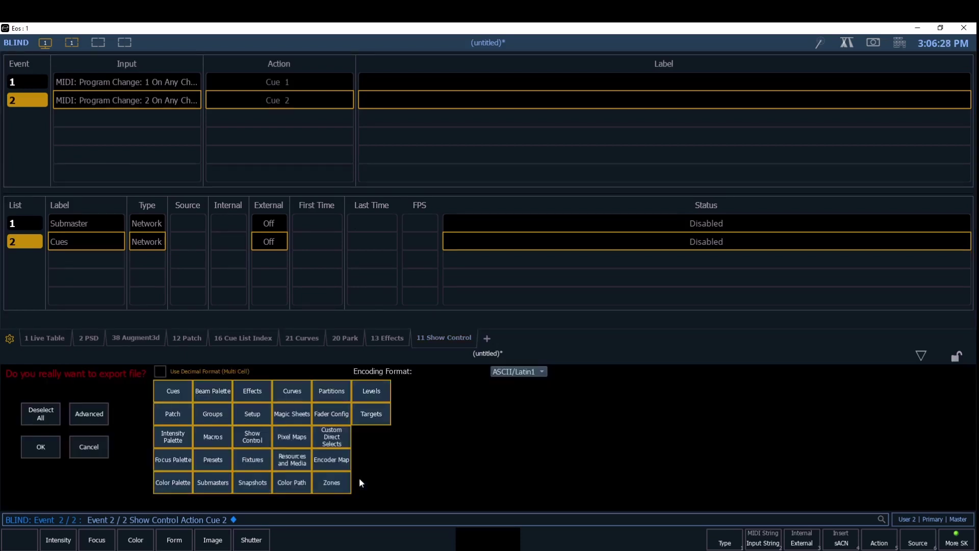
left_click(43, 417)
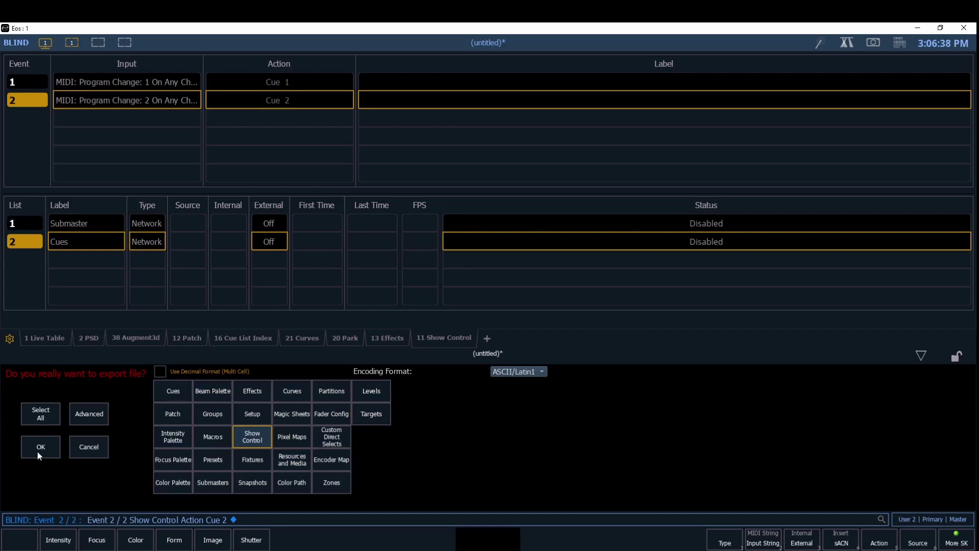
left_click(38, 451)
type("Midi Cues and Subs")
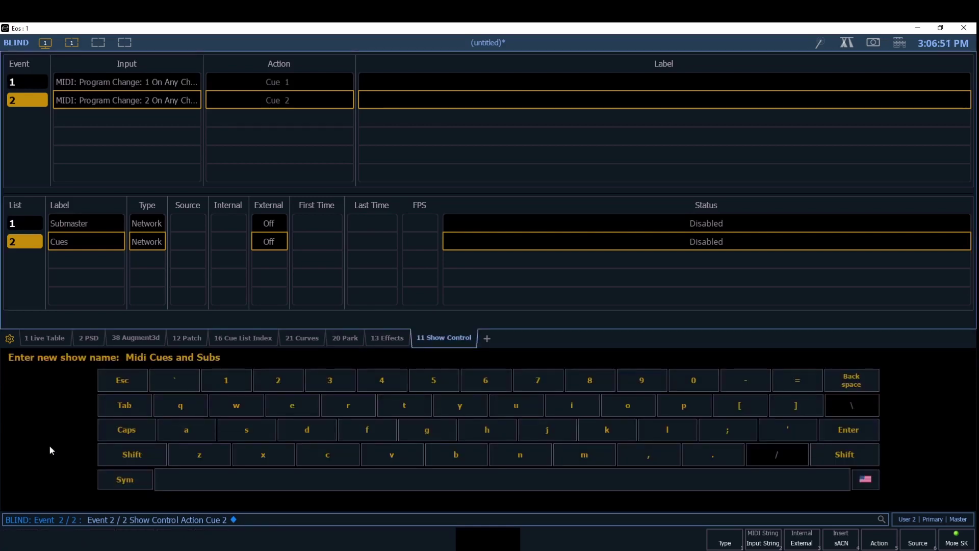
key("Return")
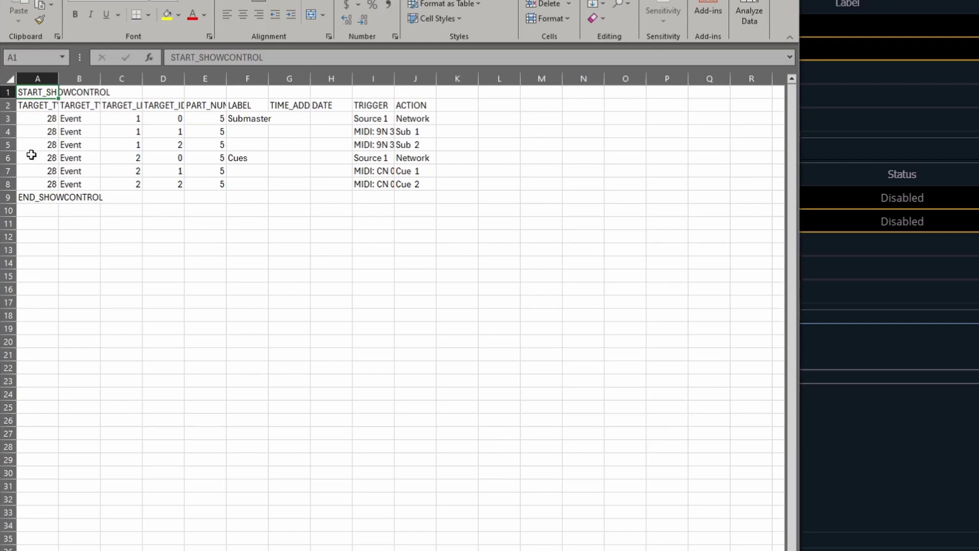
Step: Move the Cues list header, its two event rows and the END_SHOWCONTROL row down so they start at row 31
mouse_move(32, 155)
left_mouse_down()
mouse_move(305, 160)
mouse_move(421, 181)
mouse_move(421, 203)
left_mouse_up()
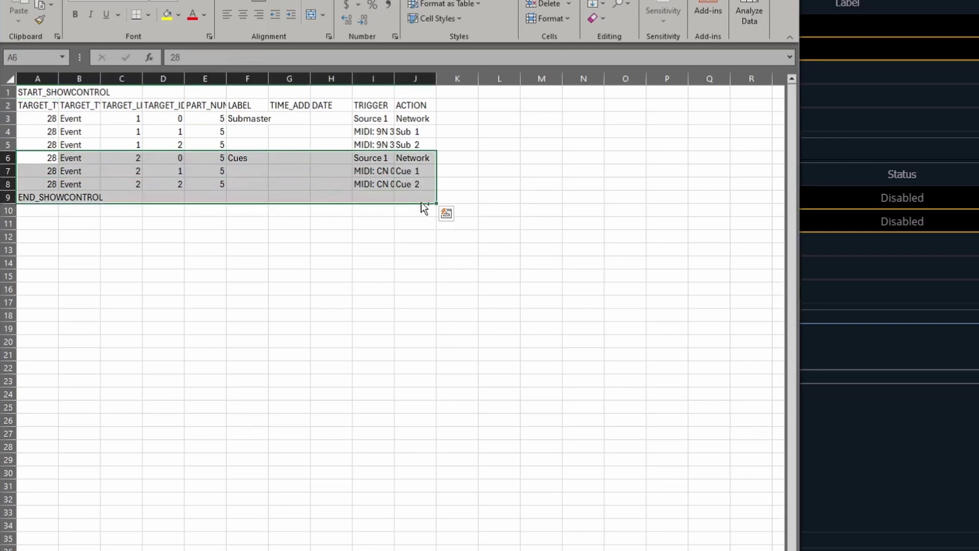
key("ctrl+c")
left_click(30, 485)
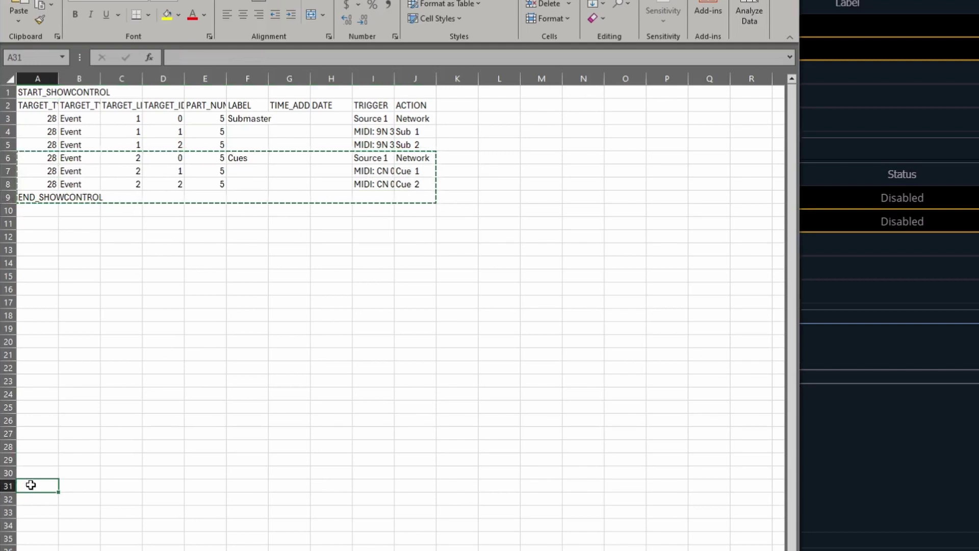
key("ctrl+v")
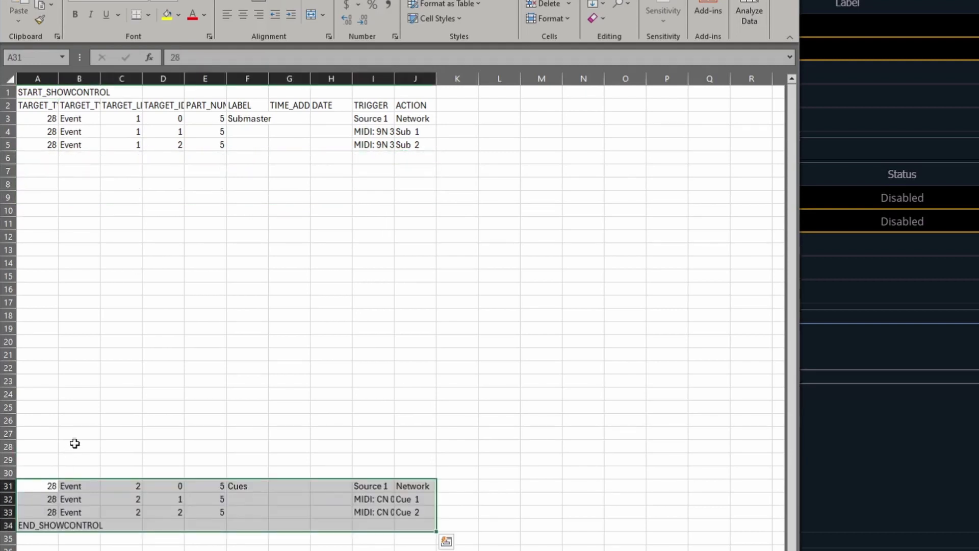
left_click(88, 461)
Step: Move the Cues list header and its two event rows up to row 10, leaving END_SHOWCONTROL in row 34
left_click(32, 484)
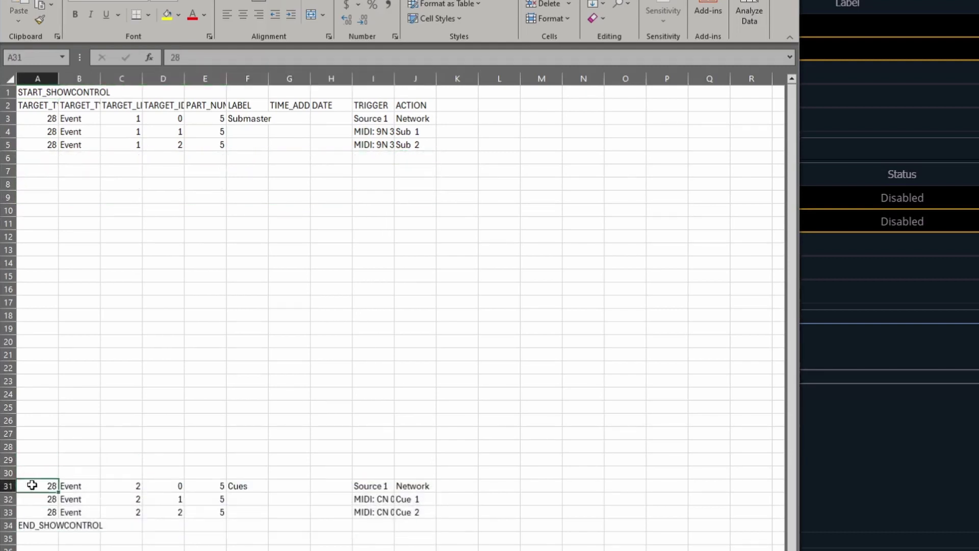
left_click(419, 513, "shift")
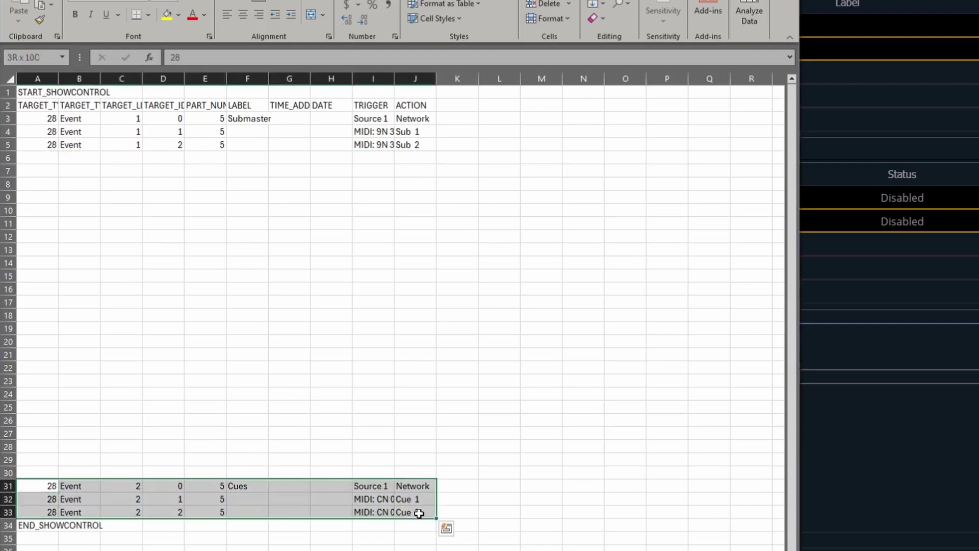
key("ctrl+c")
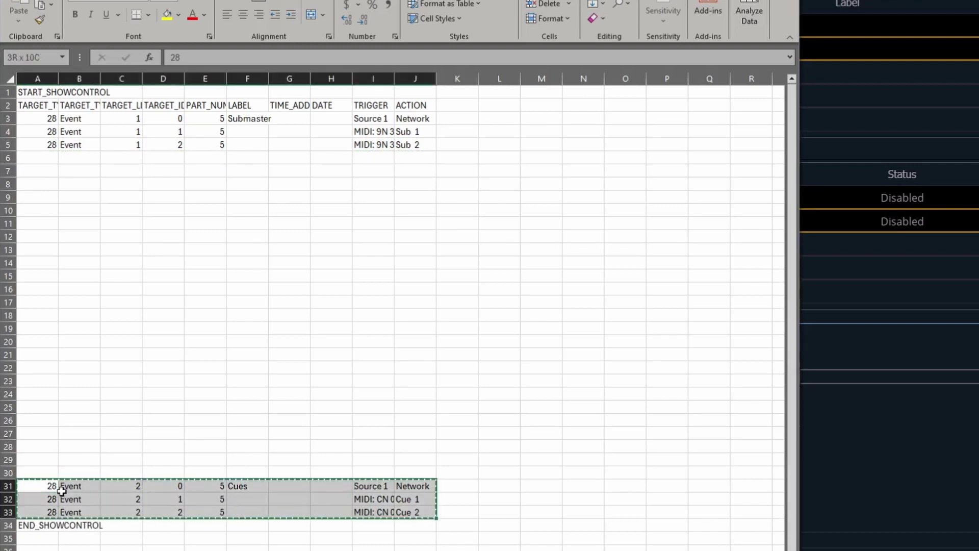
left_click(38, 213)
key("ctrl+v")
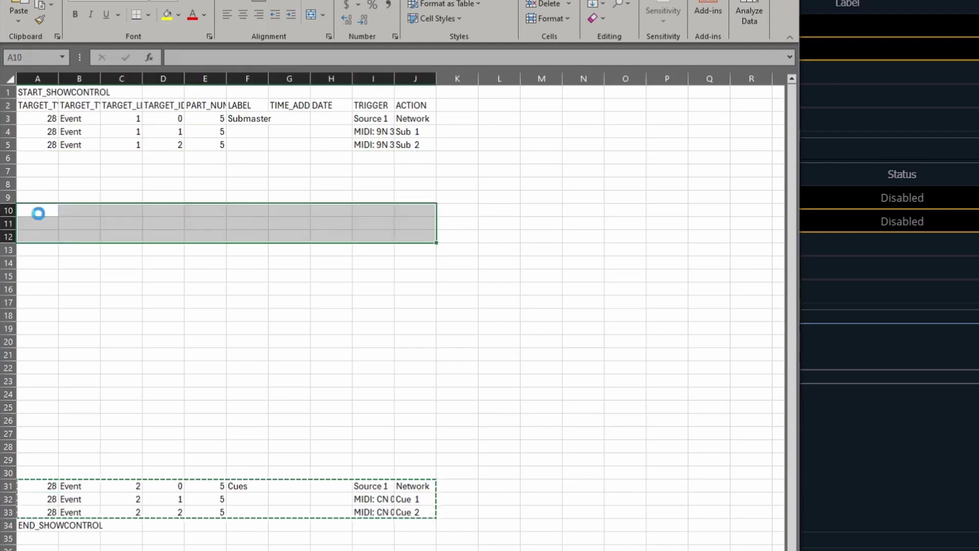
left_click(117, 315)
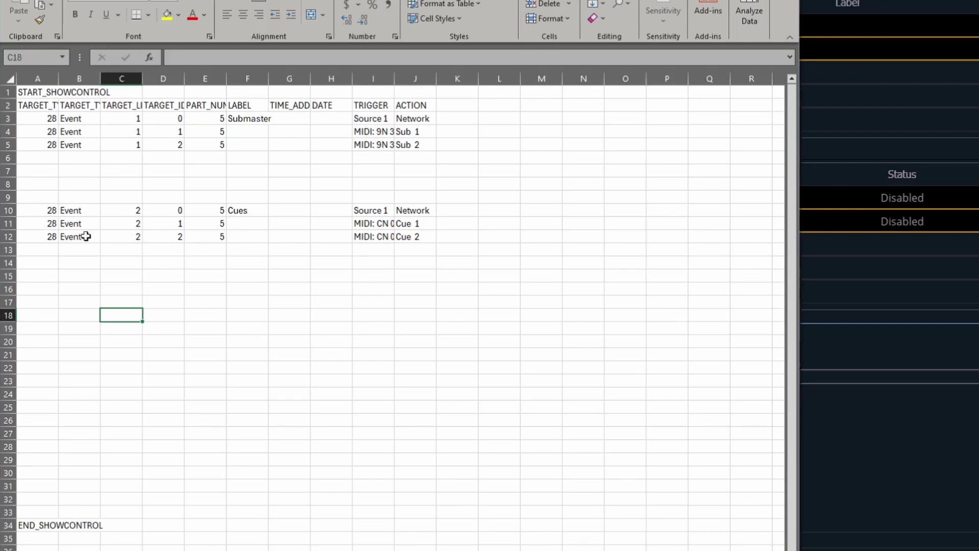
Step: Widen the TRIGGER column and fill the two cue event rows down through row 31, up to Cue 21
left_click(39, 223)
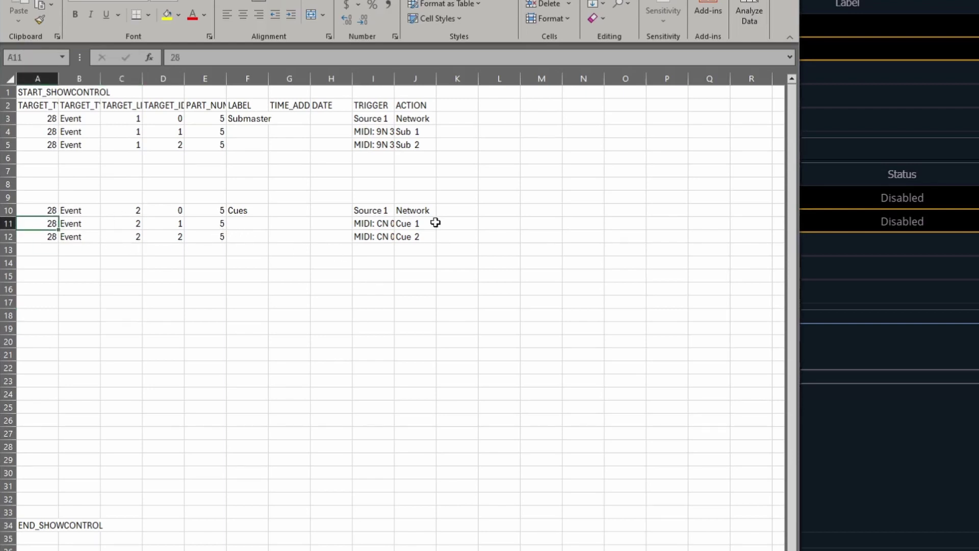
left_click(406, 239, "shift")
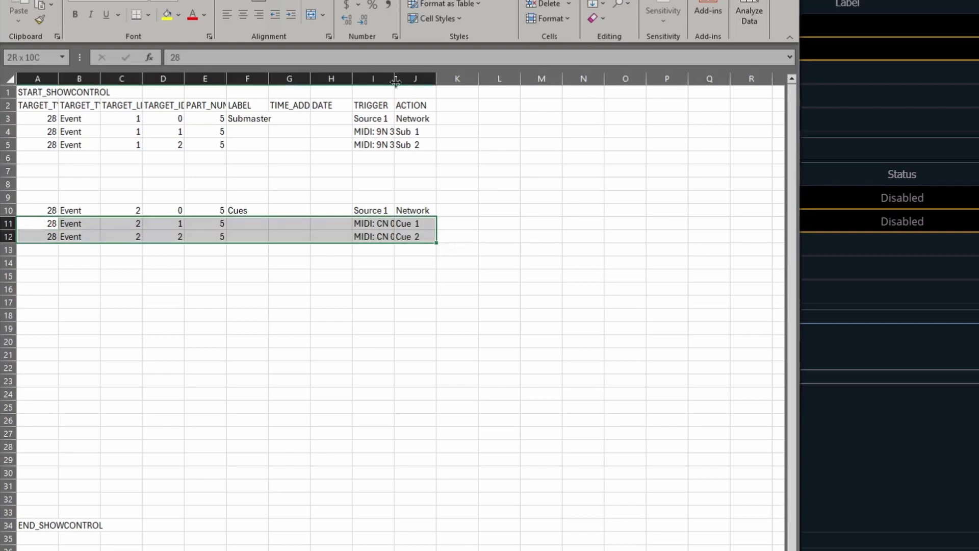
left_click_drag(394, 79, 451, 78)
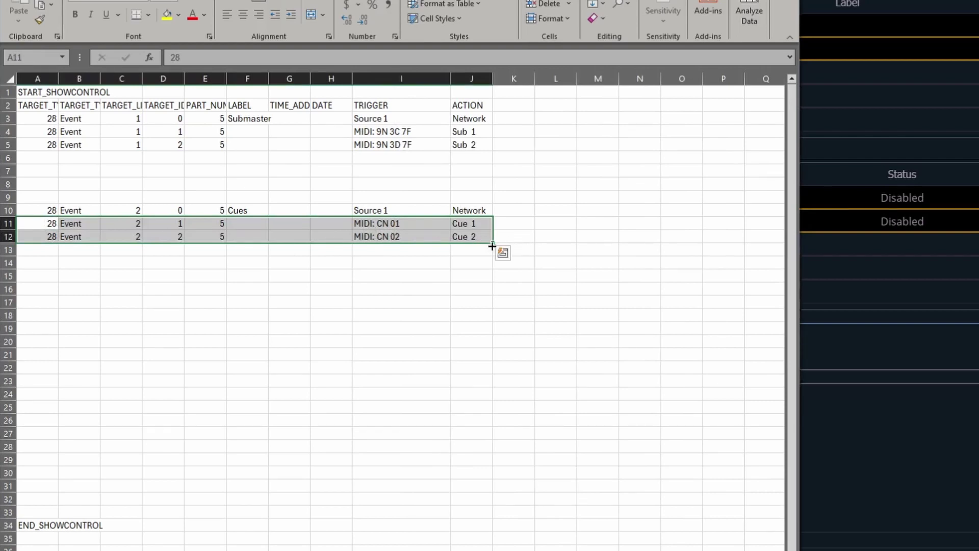
left_click_drag(493, 245, 489, 493)
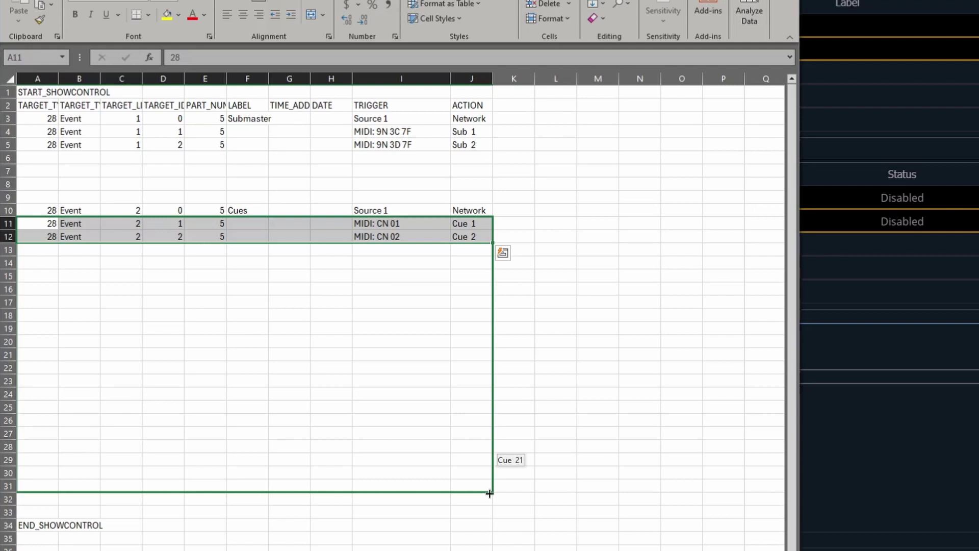
left_click_drag(489, 493, 490, 493)
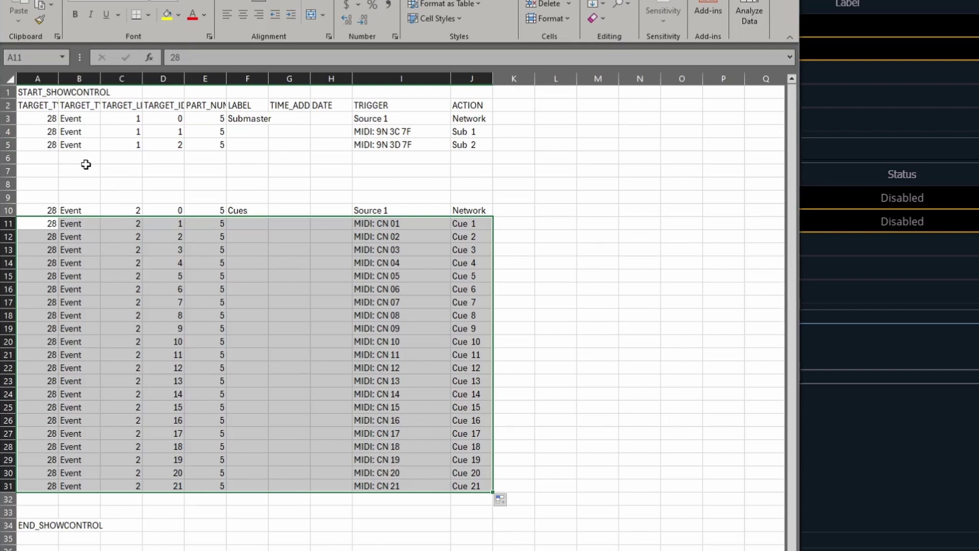
Step: Try to fill the Sub 1 and Sub 2 event rows down through row 8, and undo the fill
left_click(48, 131)
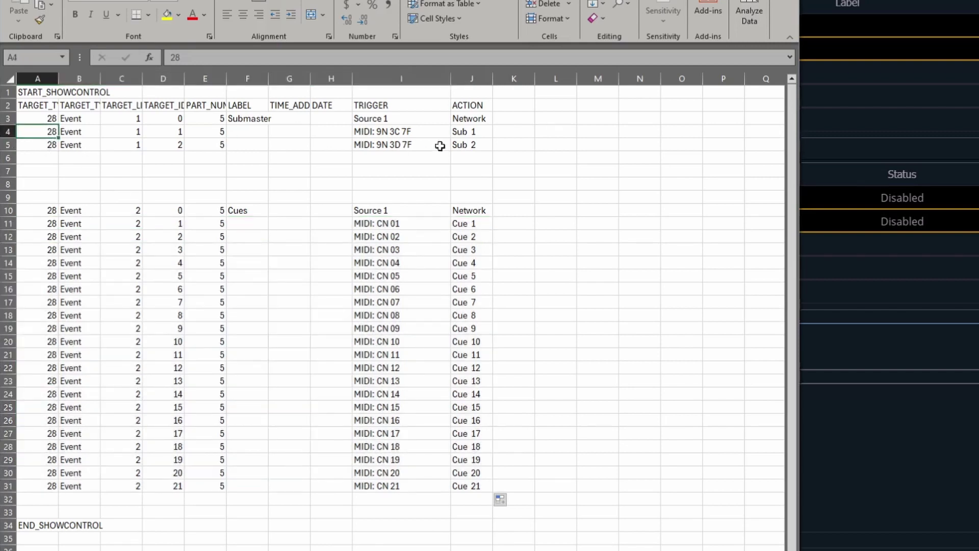
left_click(467, 143, "shift")
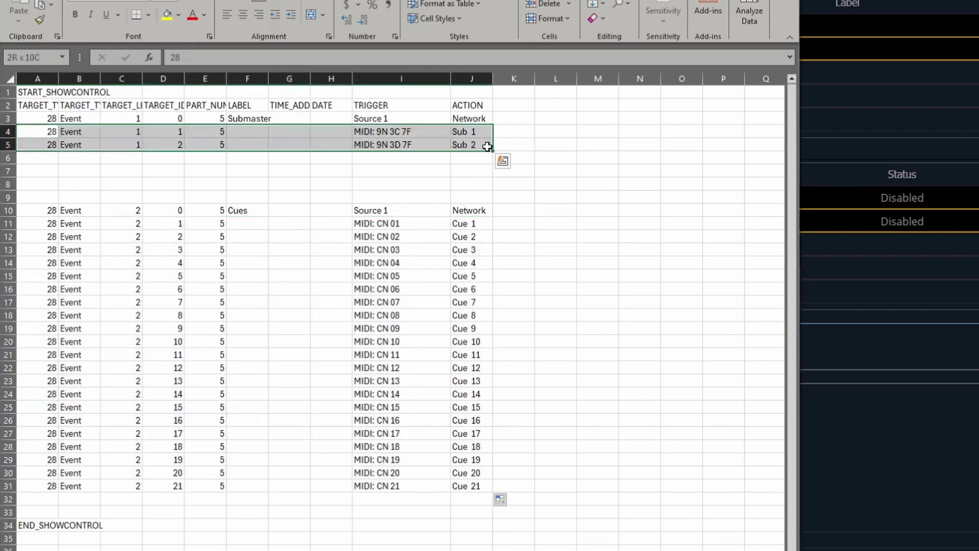
left_click_drag(491, 151, 485, 186)
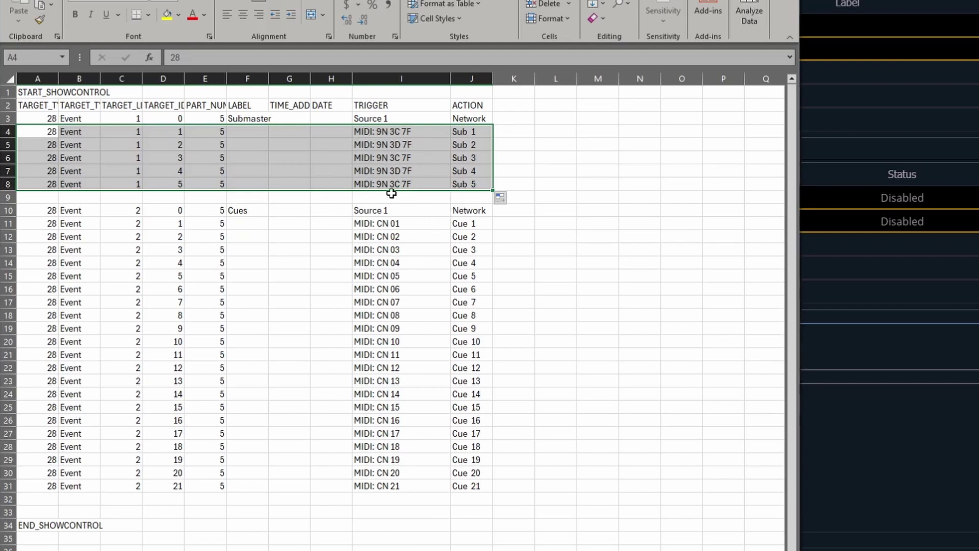
key("ctrl+z")
Step: Move the whole Cues block up to row 6, directly below the submaster rows, and END_SHOWCONTROL to row 28
left_click(30, 210)
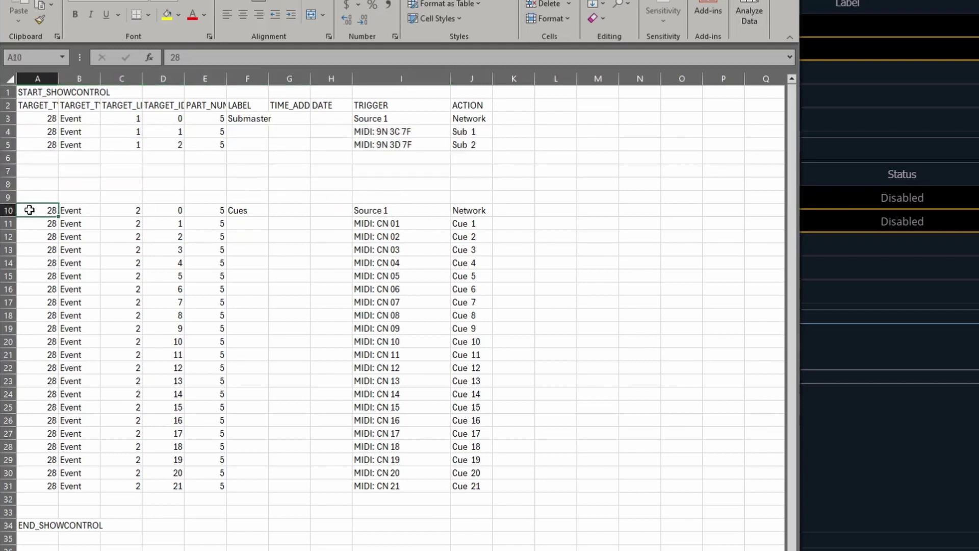
left_click_drag(30, 209, 474, 492)
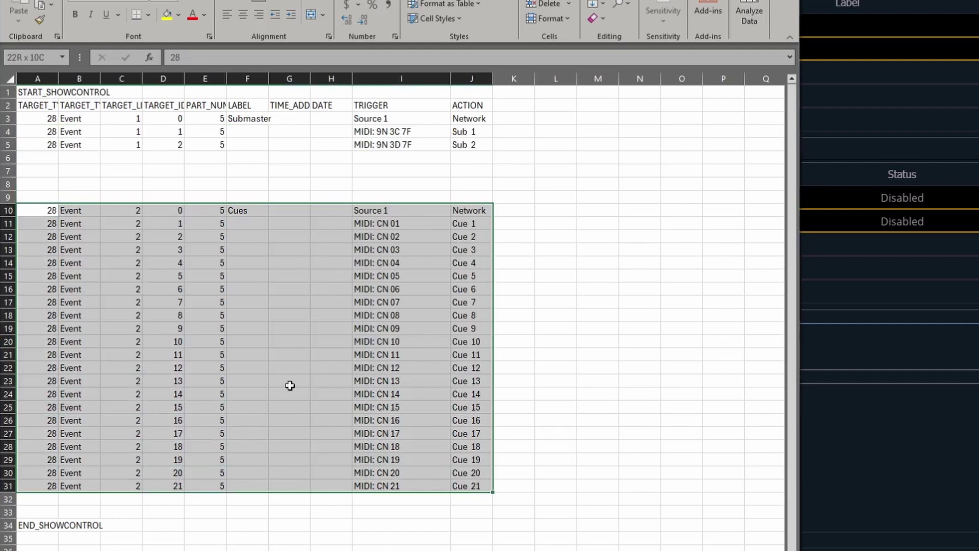
key("ctrl+x")
left_click(35, 155)
key("ctrl+v")
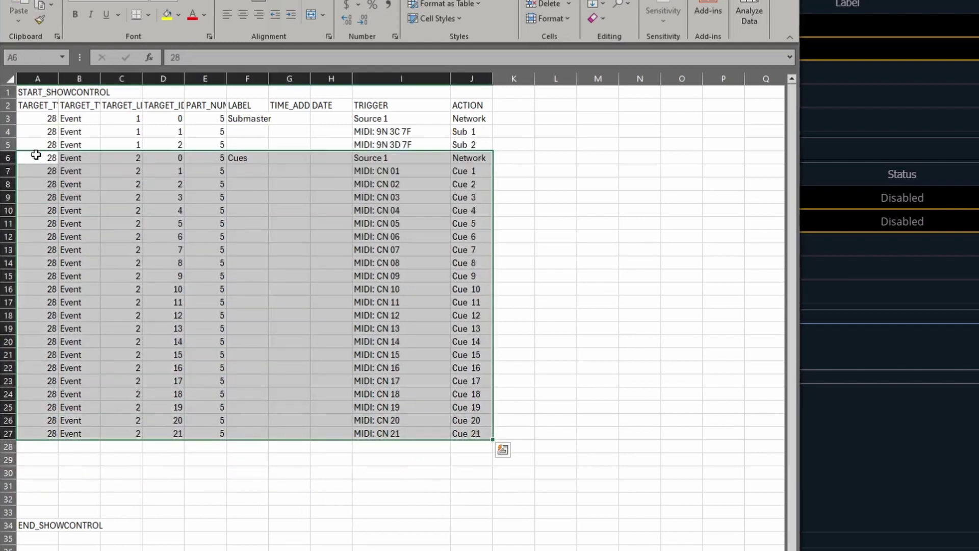
left_click(29, 525)
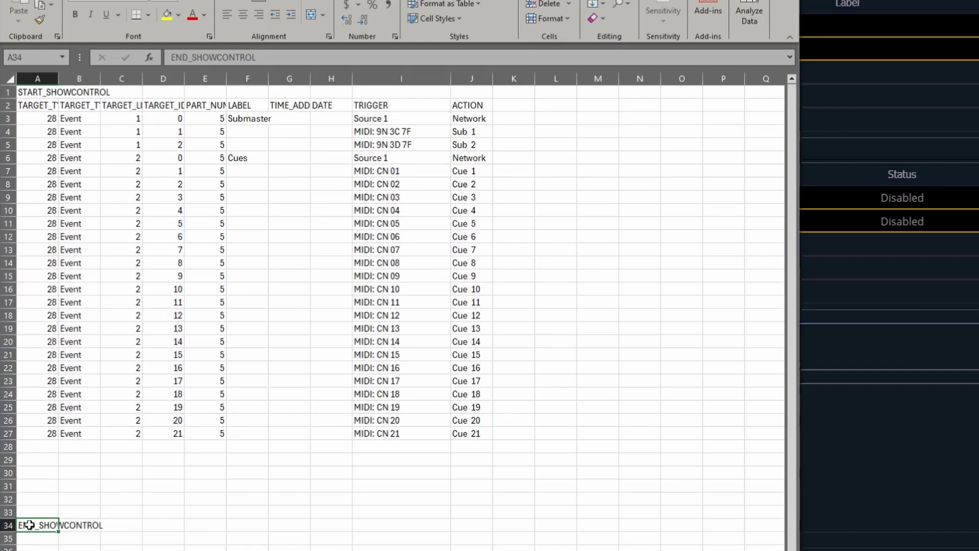
left_click_drag(29, 525, 45, 447)
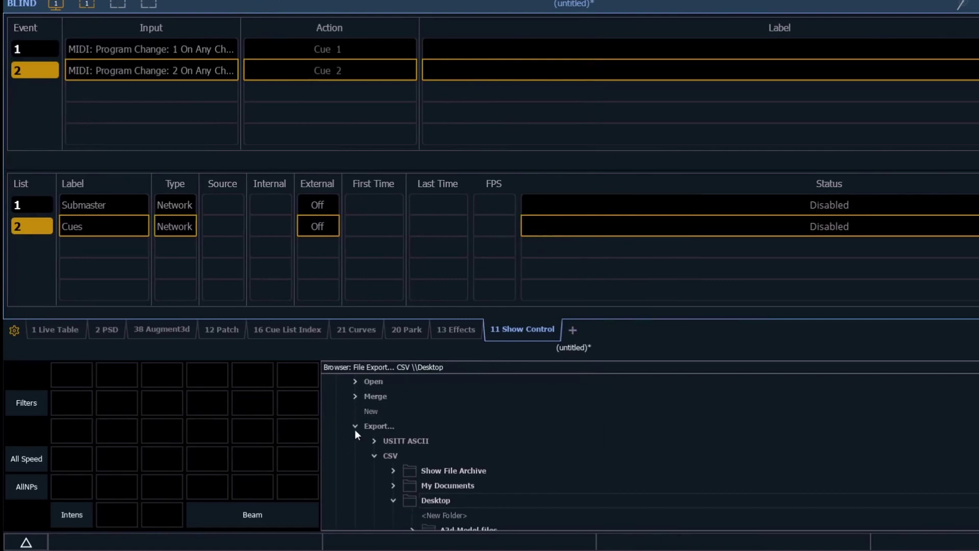
Step: Switch to Eos, import the edited Show Control CSV file from the Desktop, and review the events in the Cues list
left_click(354, 428)
left_click(356, 442)
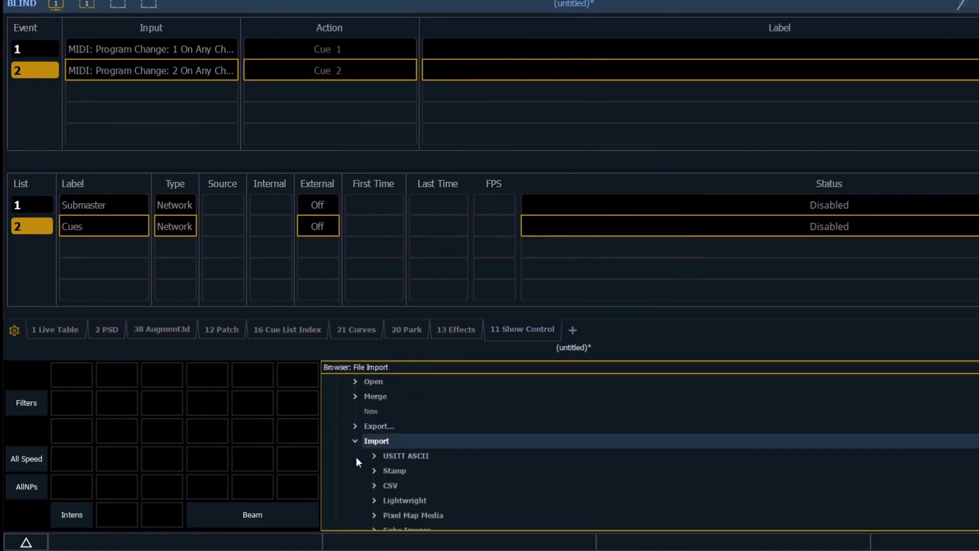
left_click(374, 487)
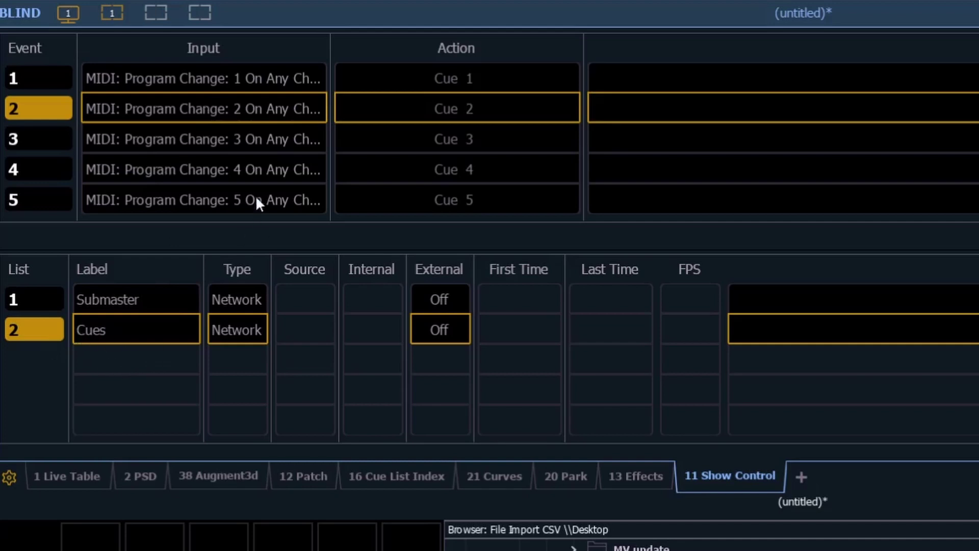
scroll(240, 162, "down", 11)
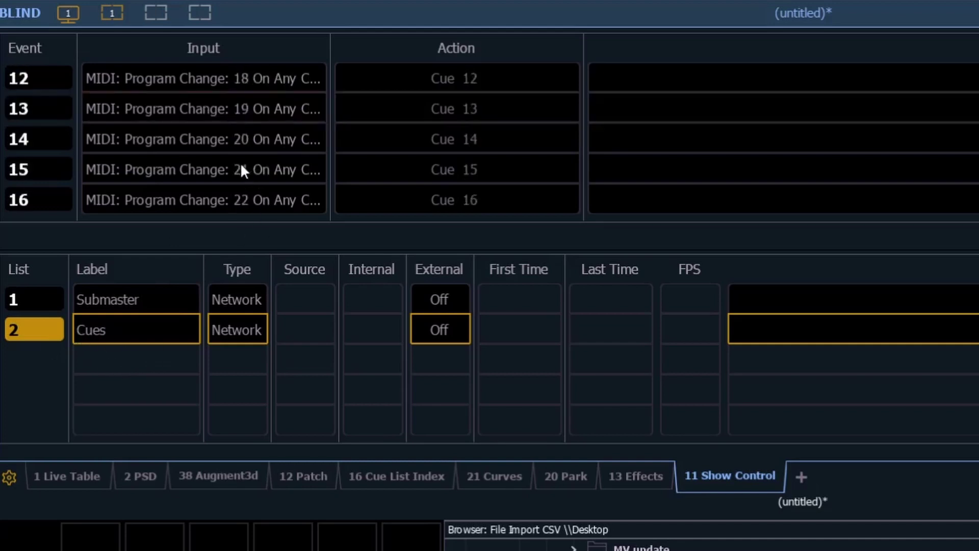
scroll(241, 165, "down", 8)
scroll(241, 165, "up", 8)
scroll(240, 162, "up", 10)
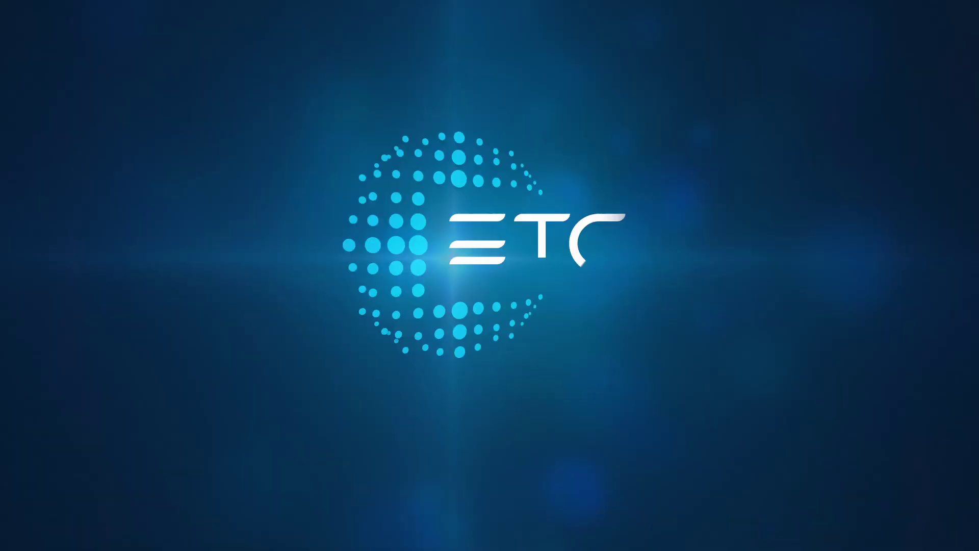